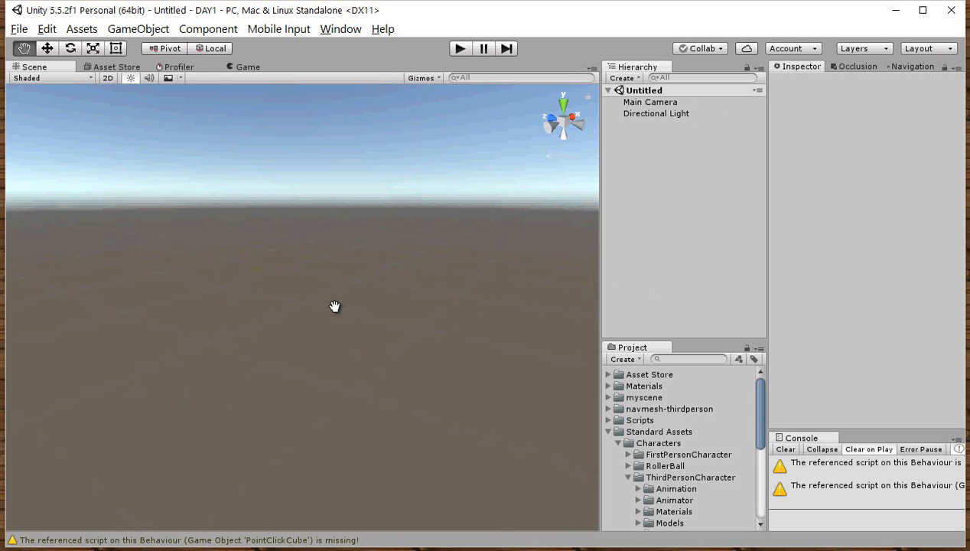
- Add a Terrain 3D object to the scene and reset its transform
right_click(683, 102)
click(665, 92)
right_click(664, 92)
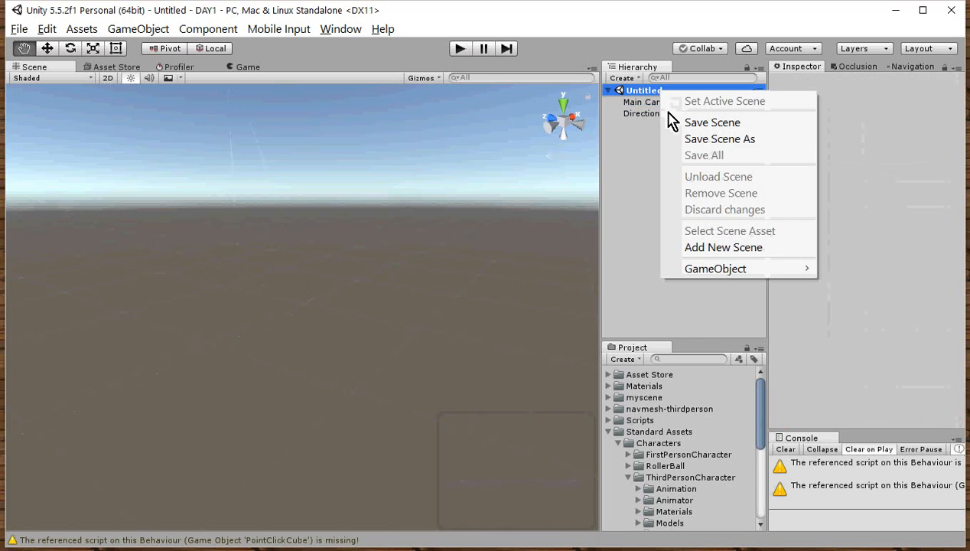
mouse_move(729, 275)
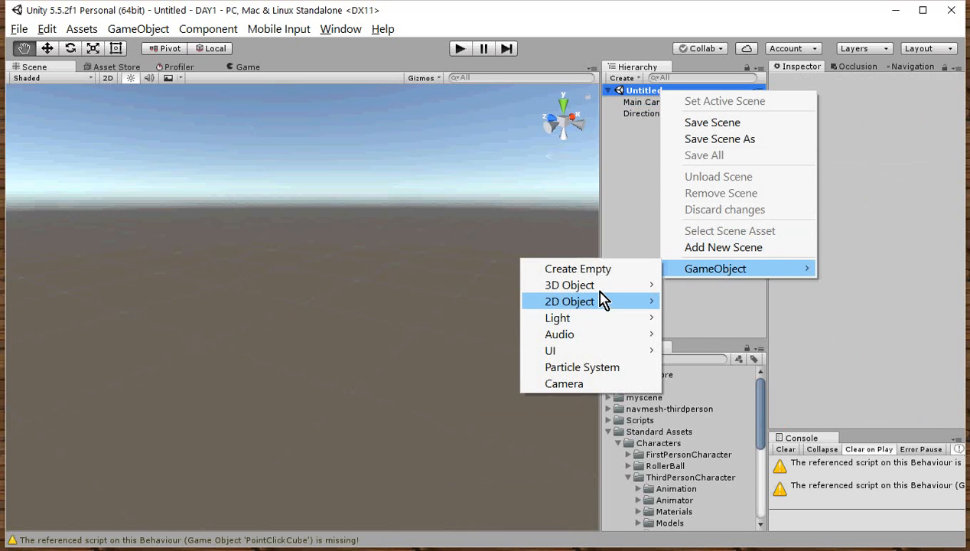
mouse_move(598, 288)
click(498, 400)
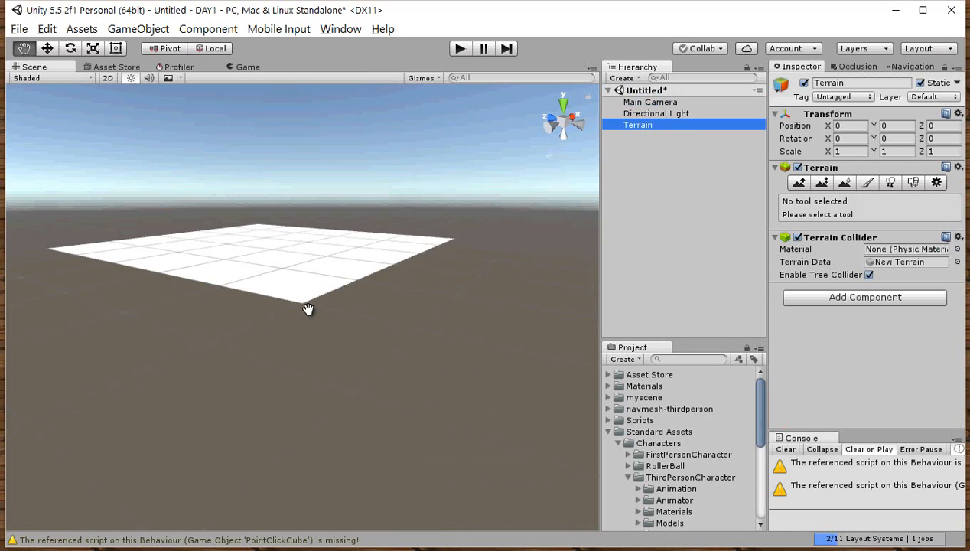
click(962, 114)
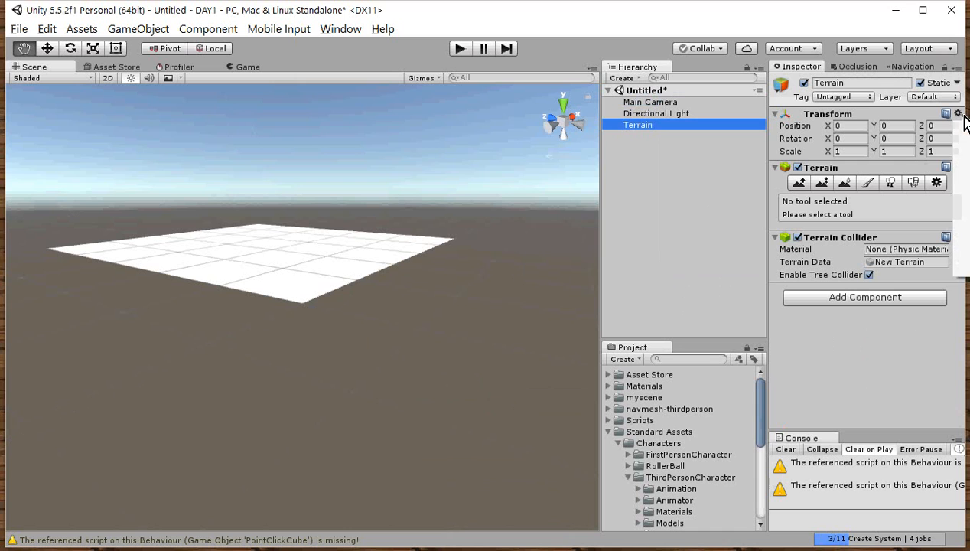
click(966, 130)
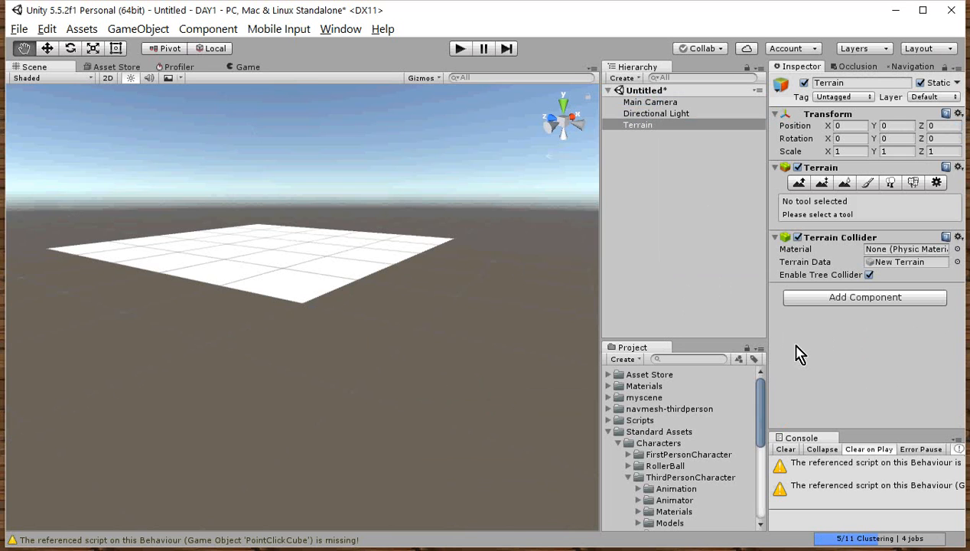
- Open the terrain's settings, review the resolution values for its width and length, and frame the terrain in the scene view
click(936, 184)
scroll(917, 256, down, 8)
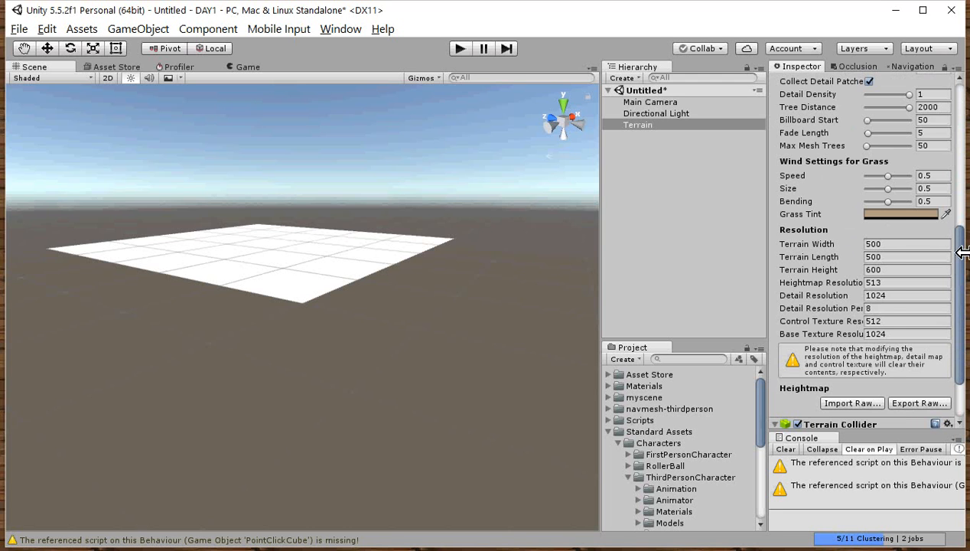
drag(963, 257, 961, 87)
scroll(958, 88, down, 2)
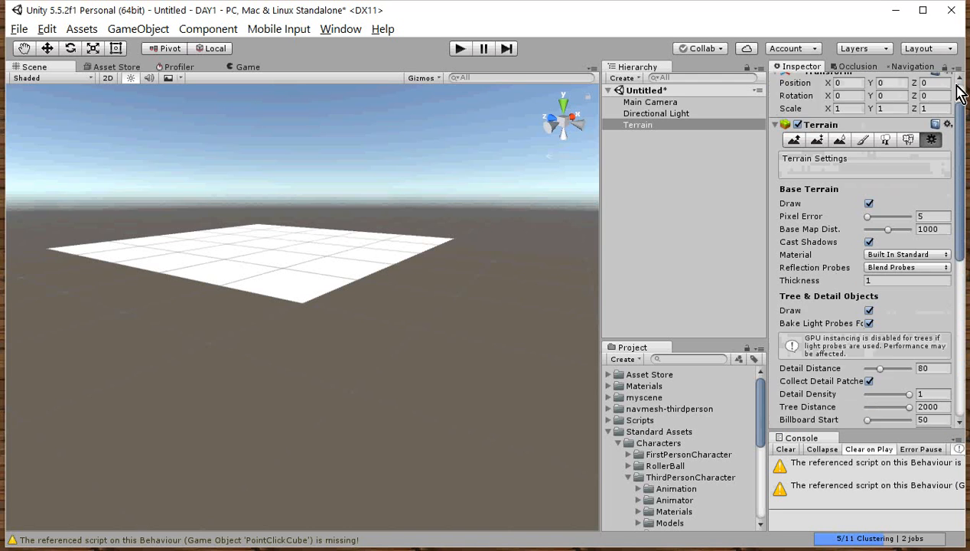
scroll(807, 184, up, 2)
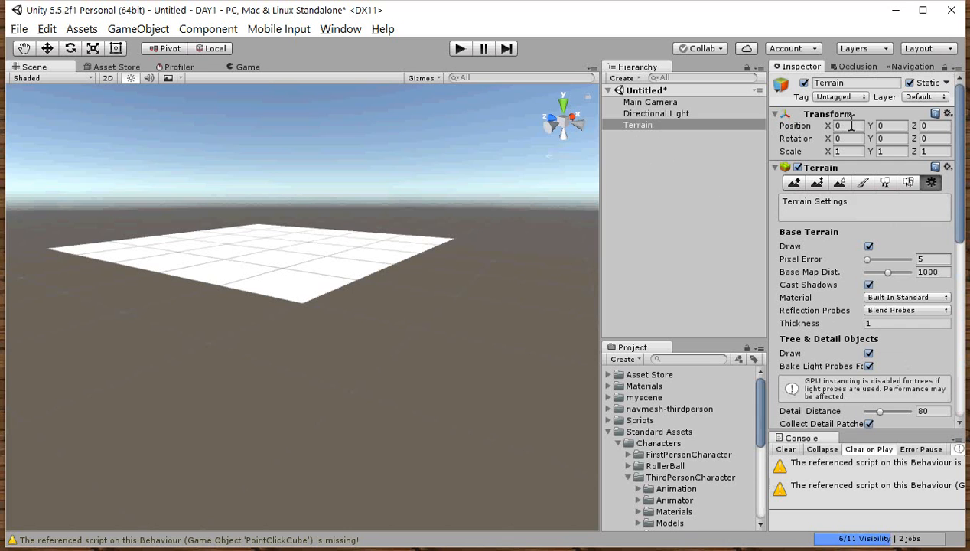
double_click(642, 128)
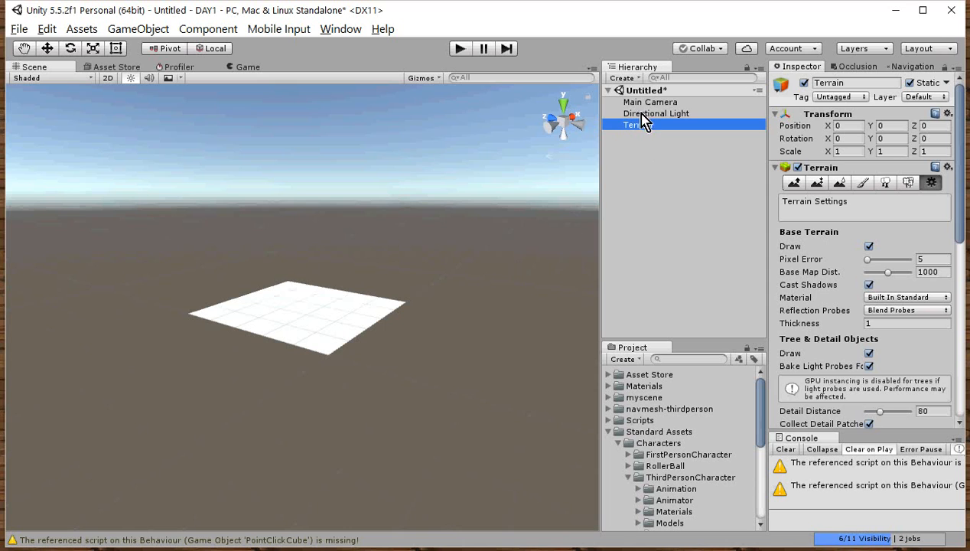
- Add a Sphere 3D object to the scene and reset its transform to the origin
right_click(642, 93)
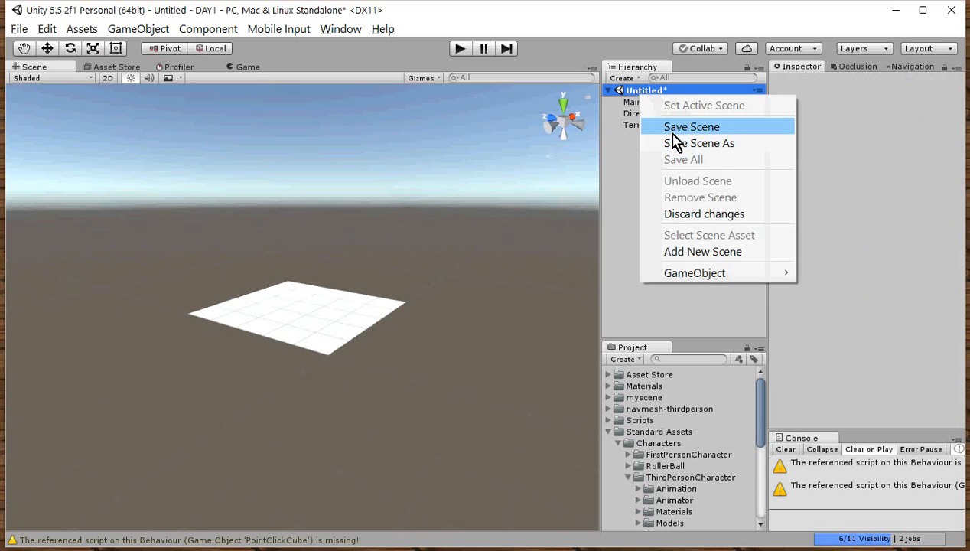
mouse_move(703, 274)
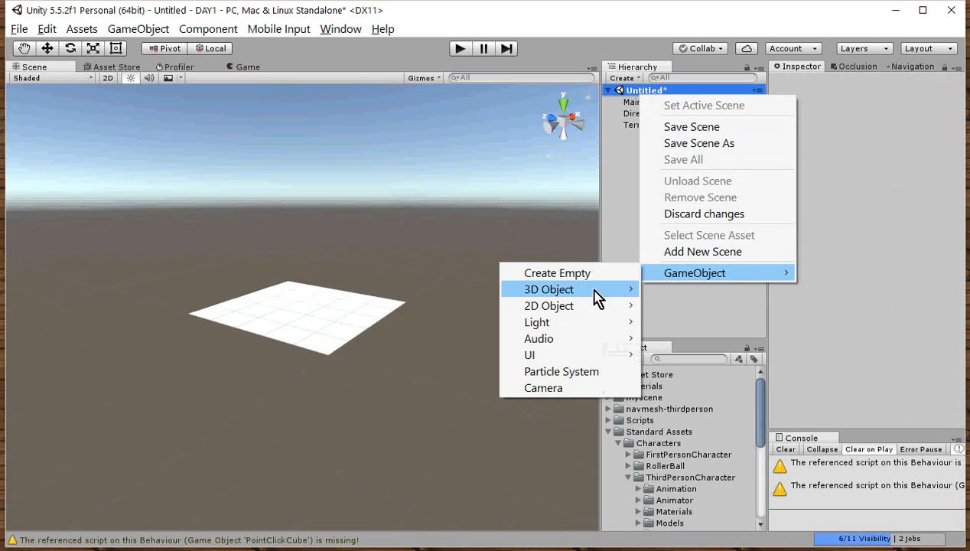
mouse_move(560, 295)
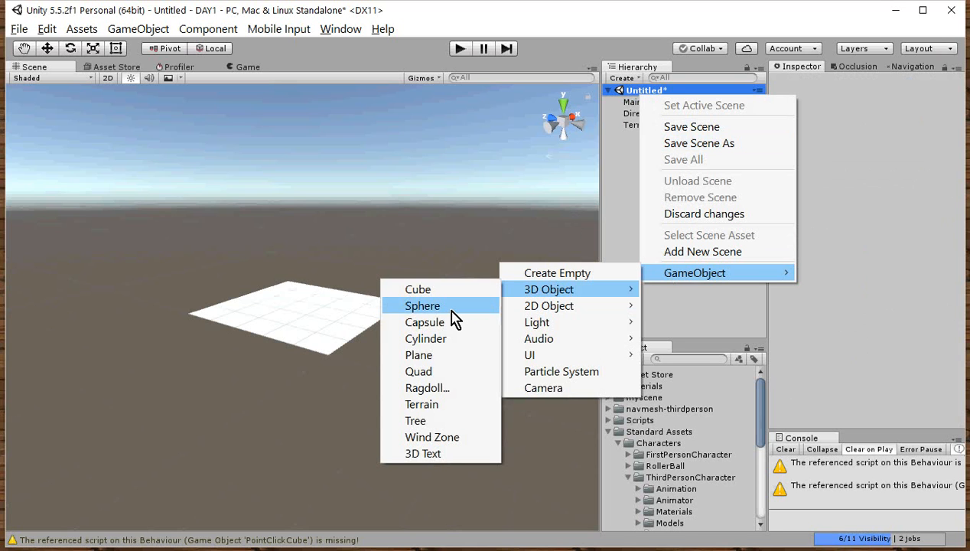
click(454, 319)
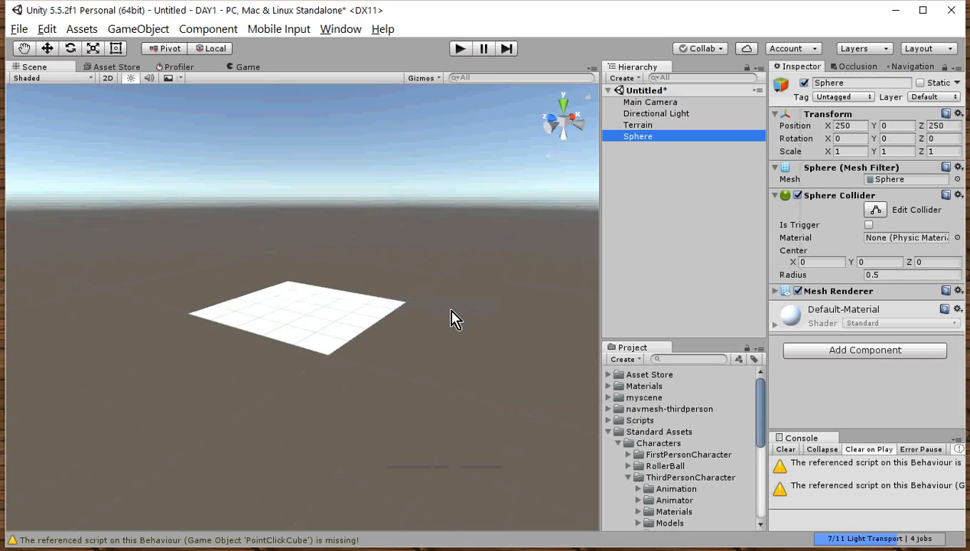
click(960, 113)
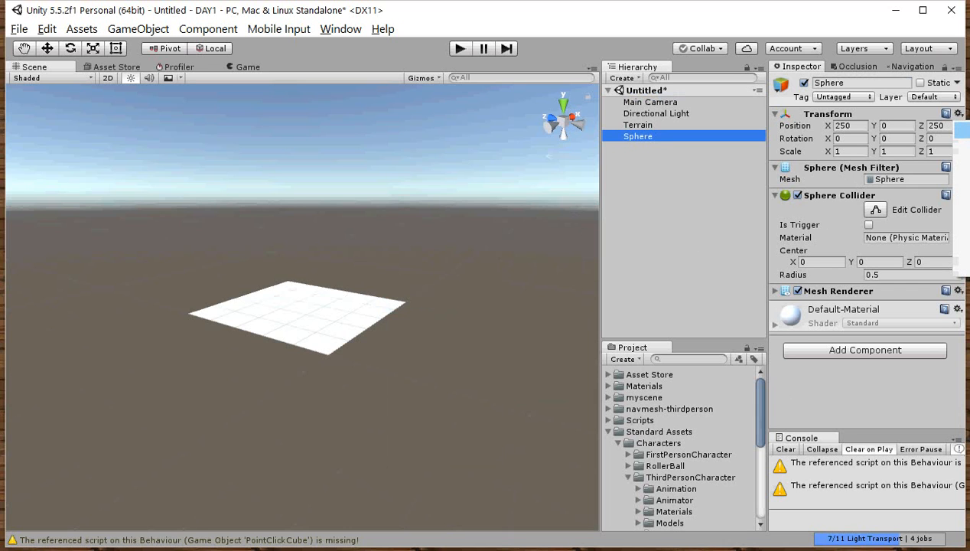
click(962, 130)
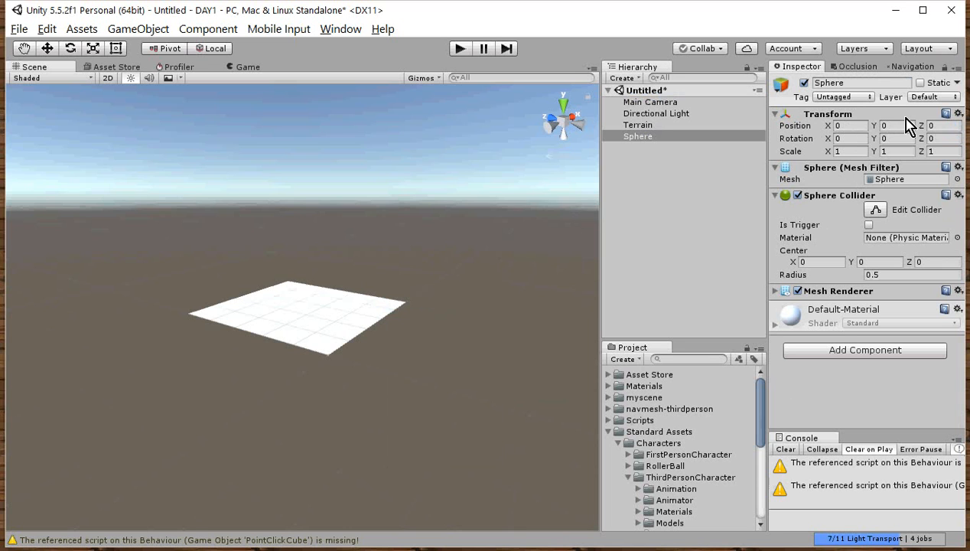
- Frame the sphere in the scene view and examine where it sits relative to the terrain
click(629, 138)
key(f)
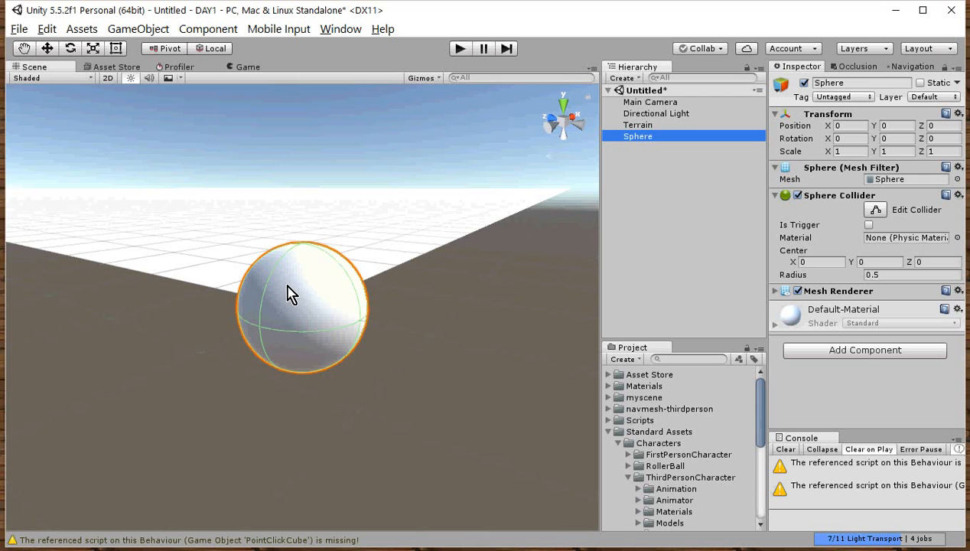
scroll(297, 291, down, 10)
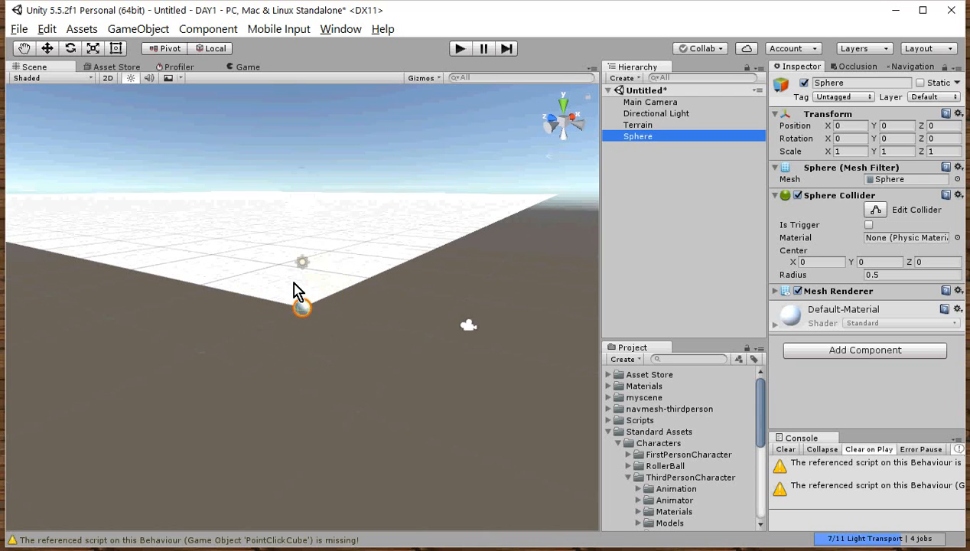
scroll(295, 290, up, 2)
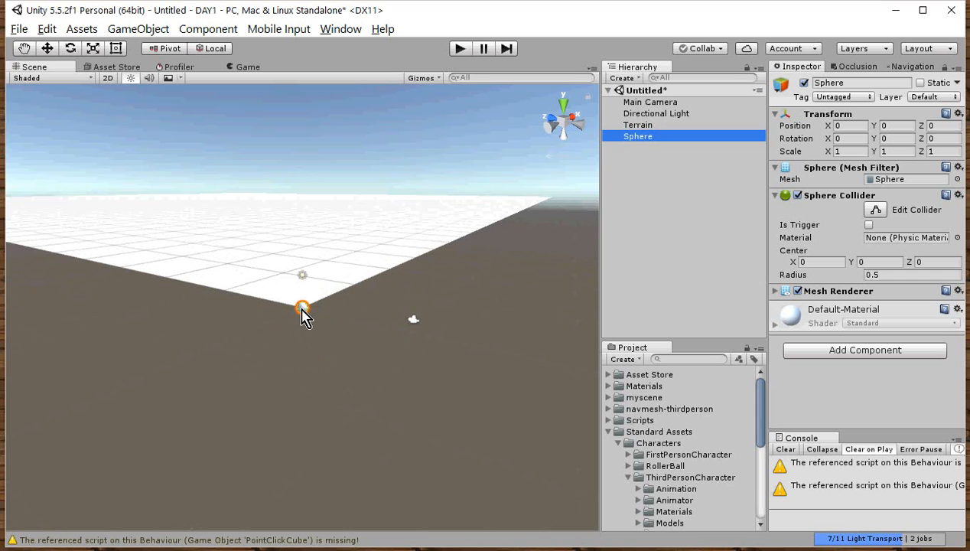
alt+drag(302, 308, 303, 343)
scroll(305, 347, down, 8)
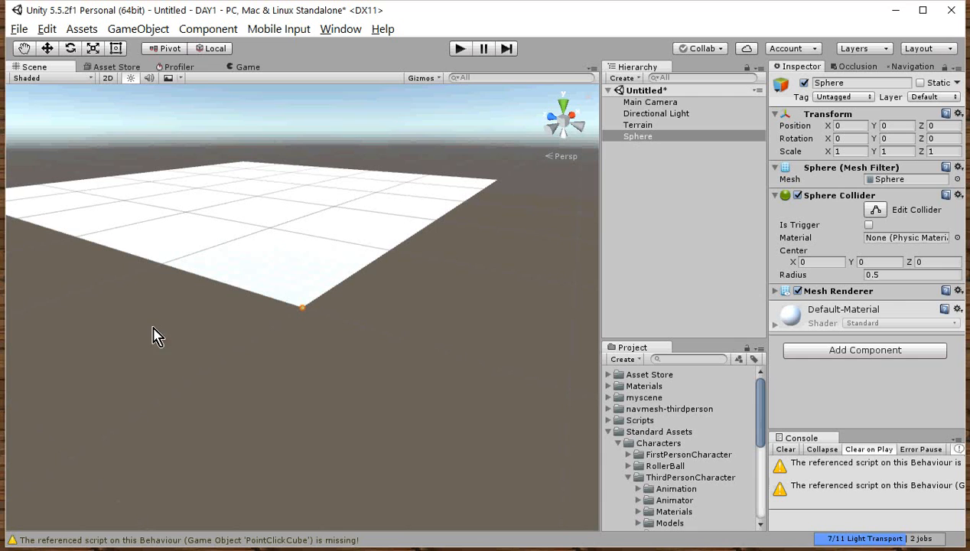
- Set the terrain's X position to -250
click(643, 127)
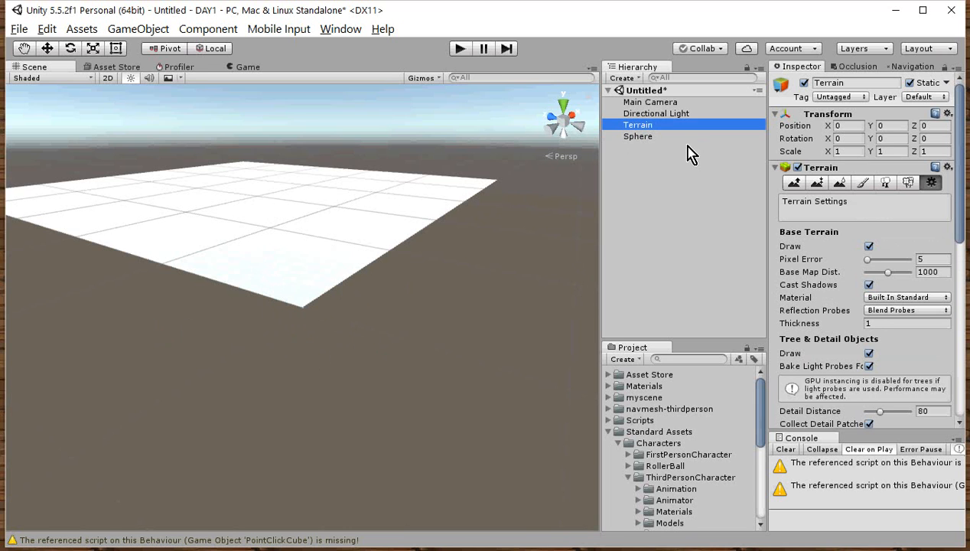
key(F2)
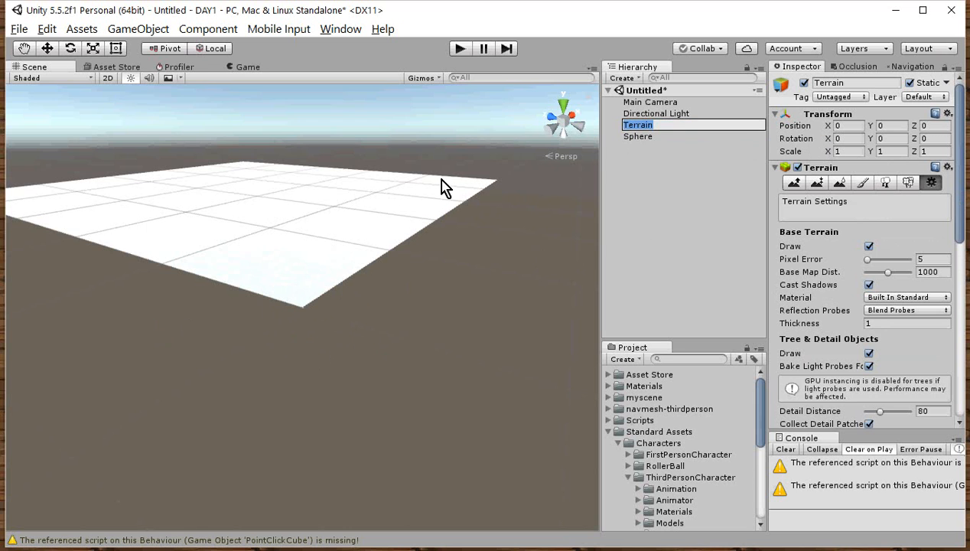
click(856, 139)
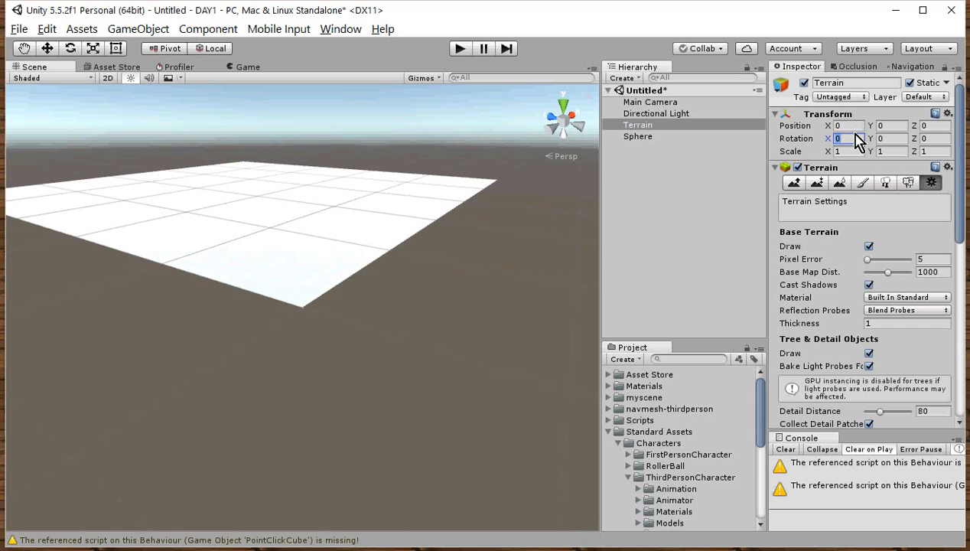
click(851, 126)
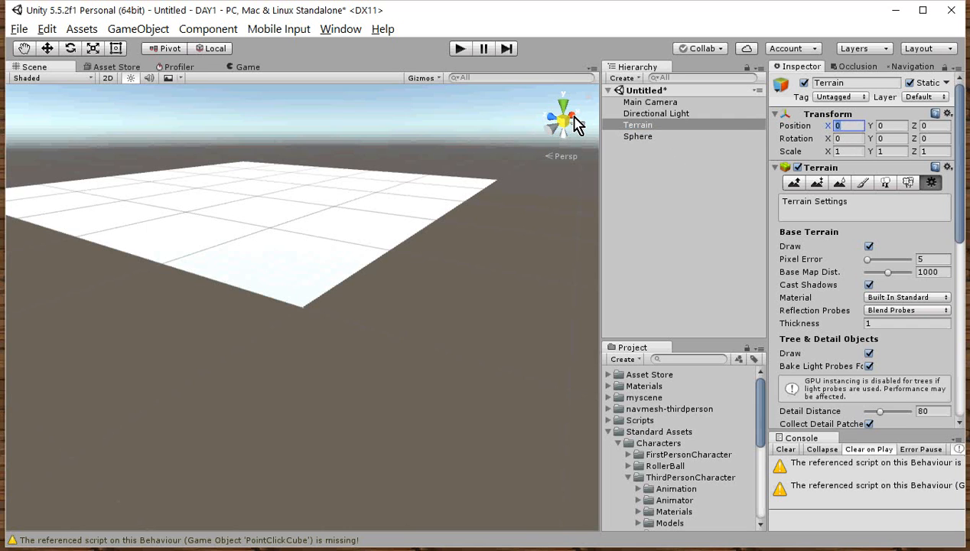
click(856, 130)
text(-250)
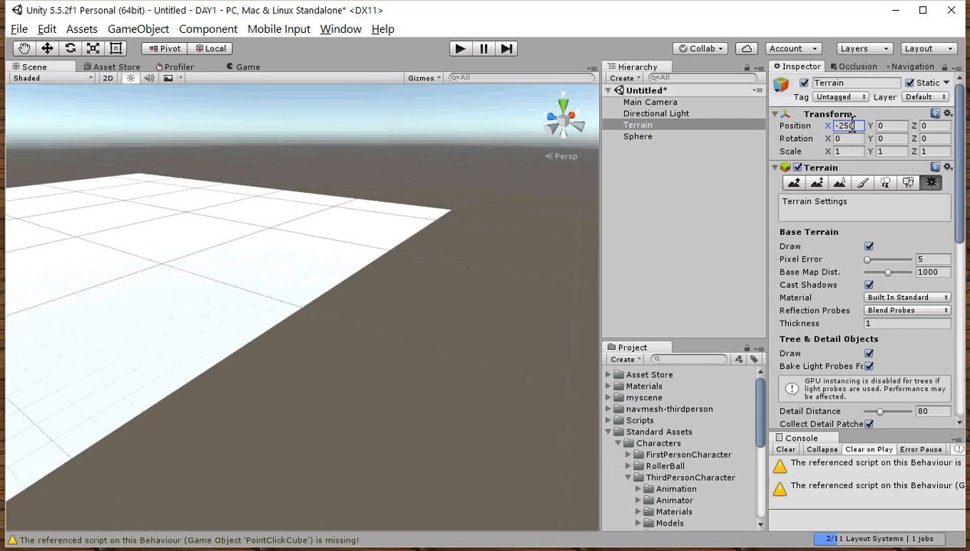
- Scale the sphere to 10 on the X, Y and Z axes
click(639, 138)
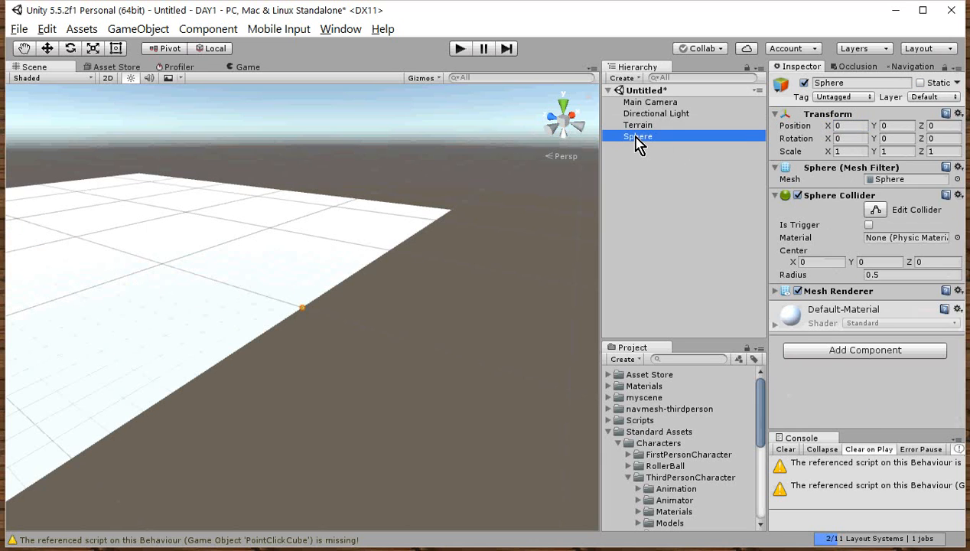
click(851, 151)
text(10)
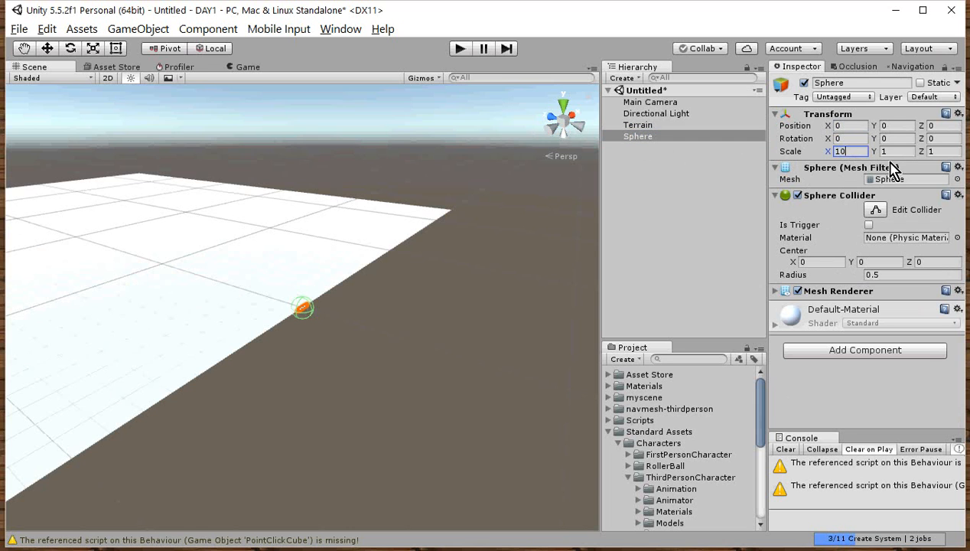
click(893, 152)
text(10)
click(939, 151)
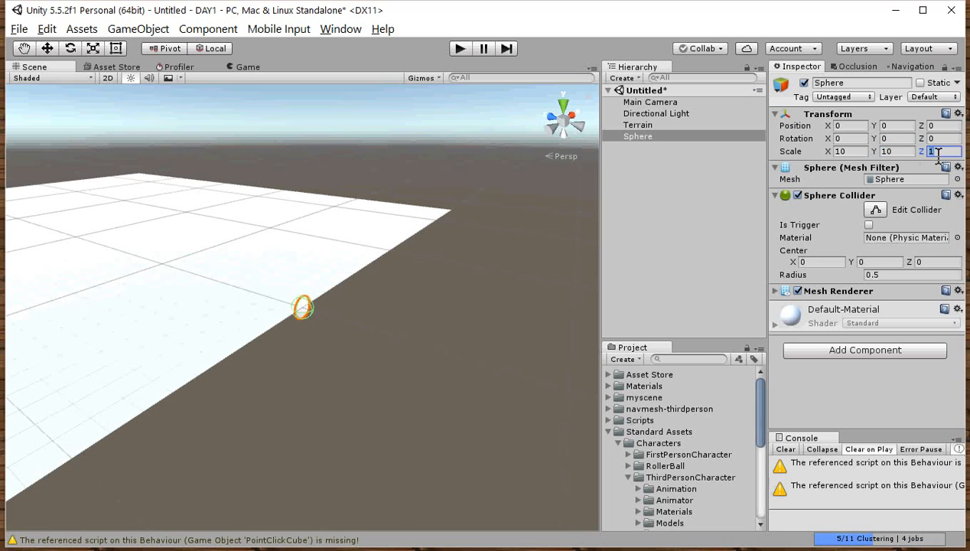
text(10)
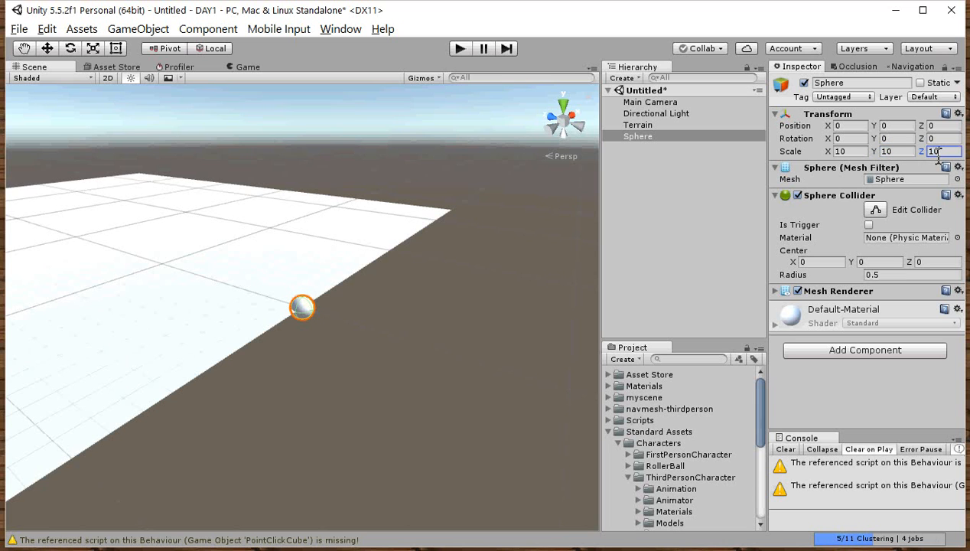
- Reset the terrain's transform and set both its X and Z positions to -250
click(641, 126)
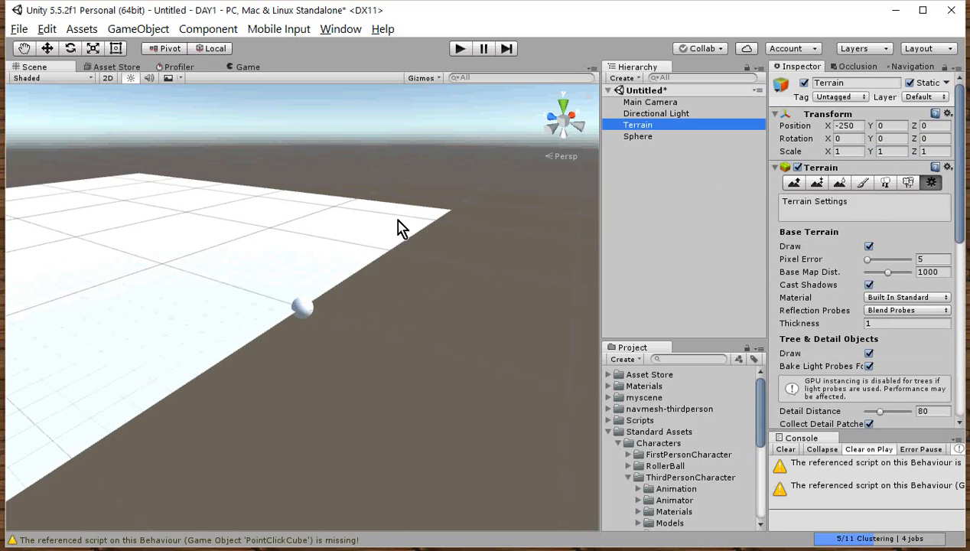
click(948, 114)
click(956, 127)
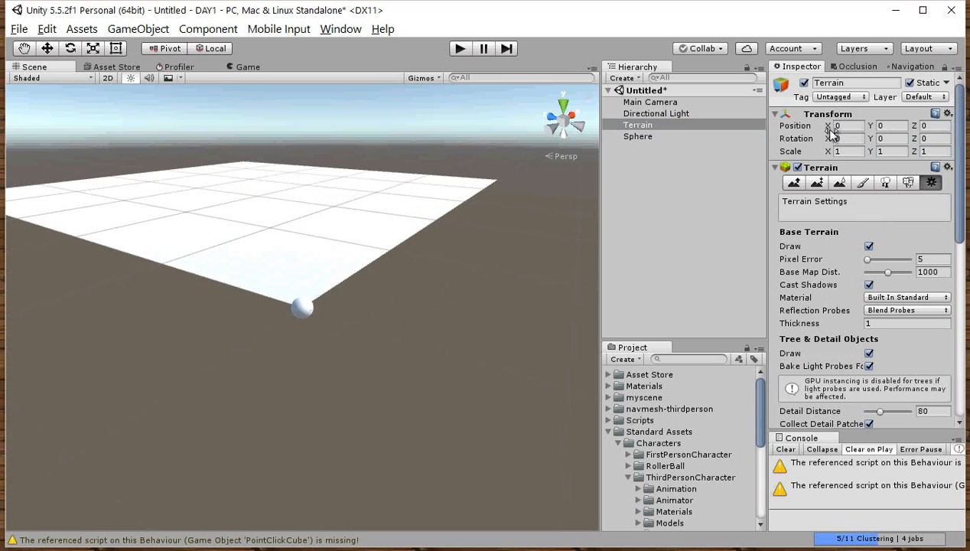
drag(827, 128, 394, 195)
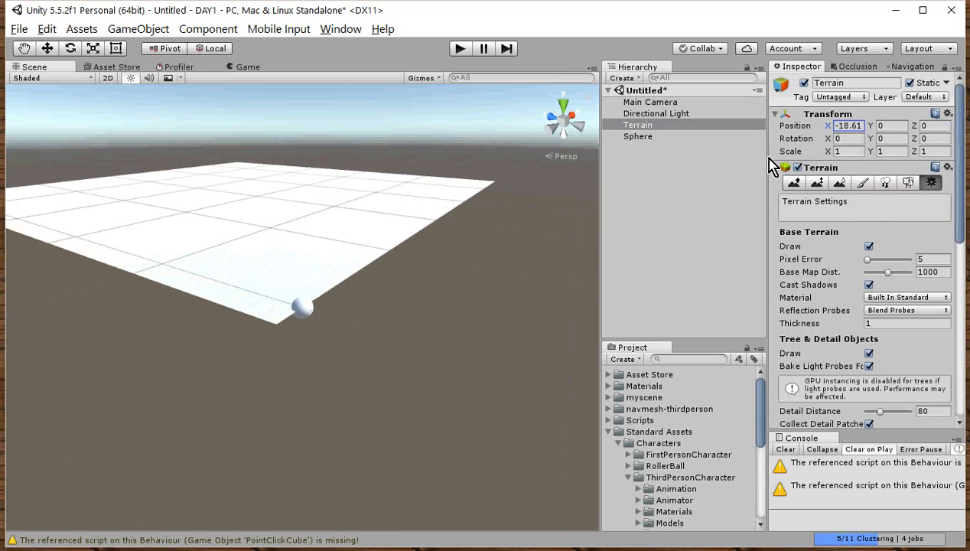
click(849, 127)
text(-250)
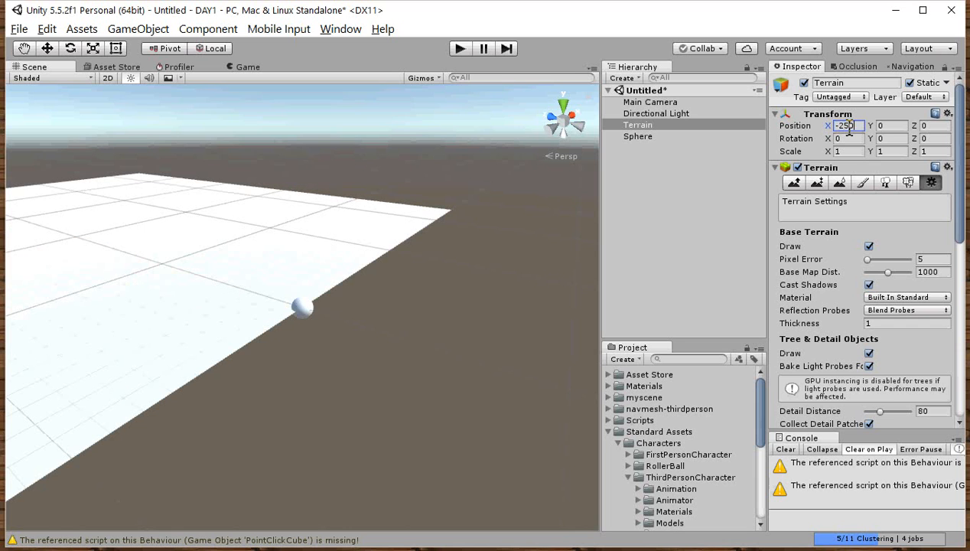
click(928, 126)
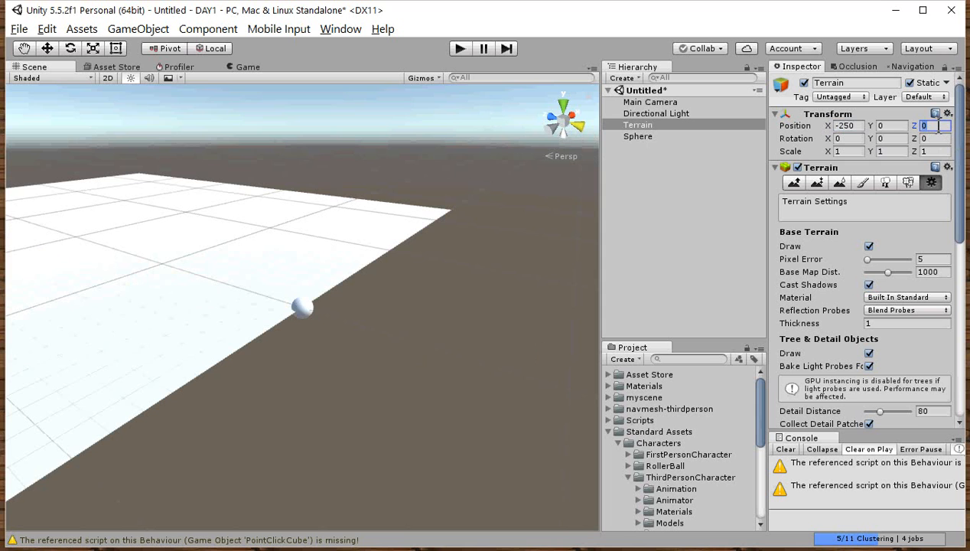
text(-250)
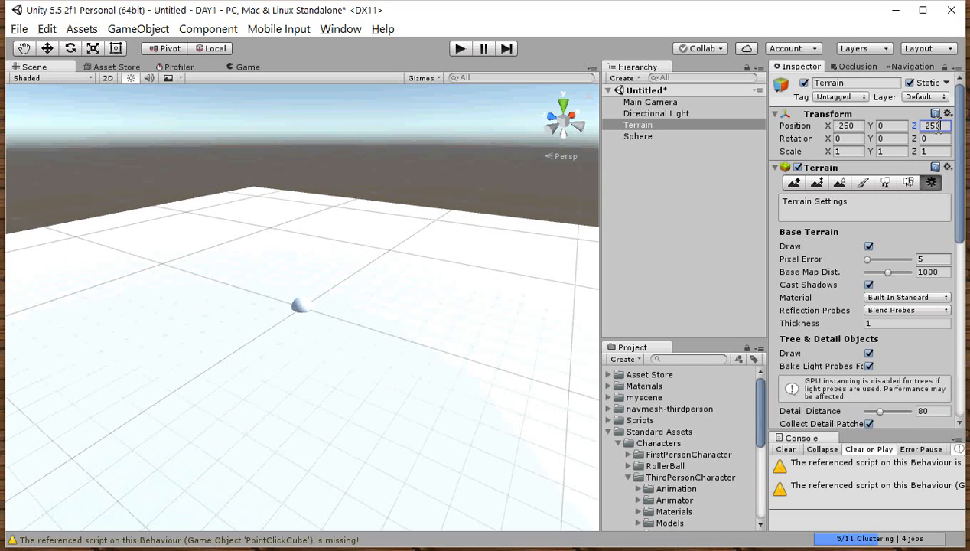
scroll(383, 293, down, 5)
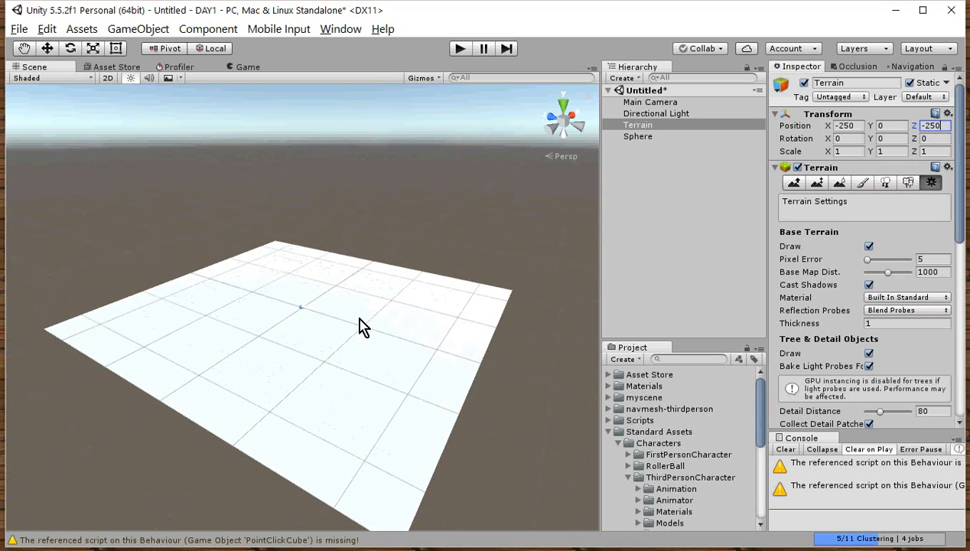
- Examine the sphere from above and from ground level to see how it sits on the terrain
scroll(362, 325, up, 4)
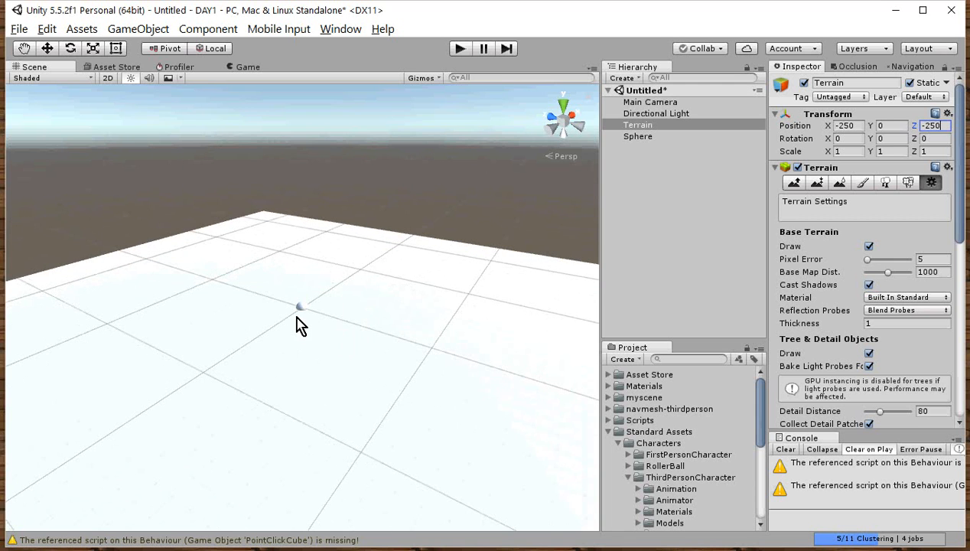
scroll(297, 329, down, 4)
alt+drag(297, 329, 438, 442)
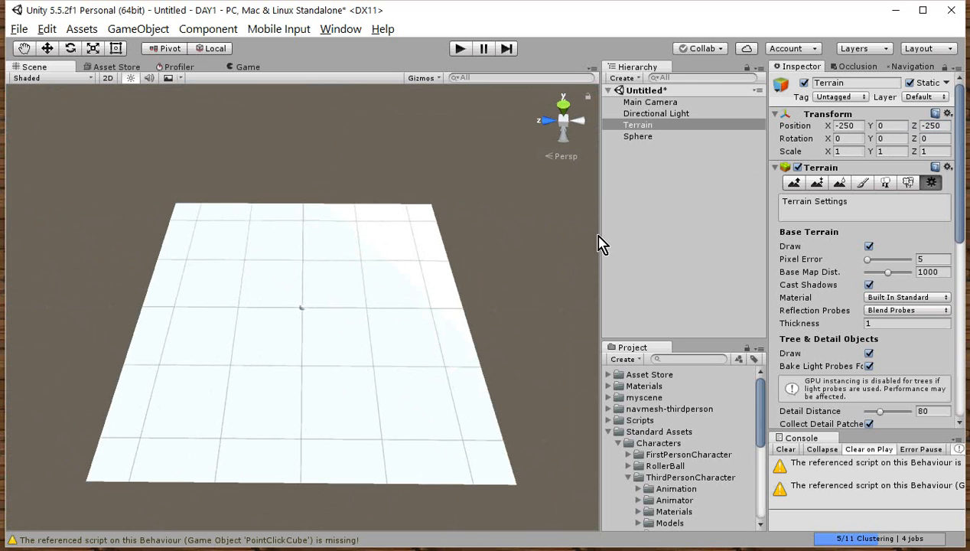
alt+drag(269, 370, 273, 167)
scroll(369, 333, up, 10)
alt+drag(336, 369, 335, 334)
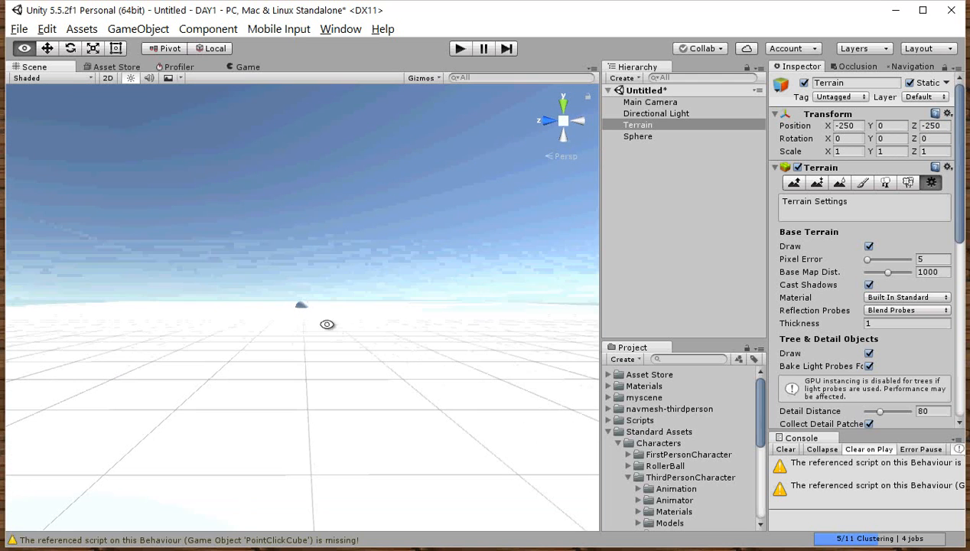
alt+drag(291, 309, 294, 329)
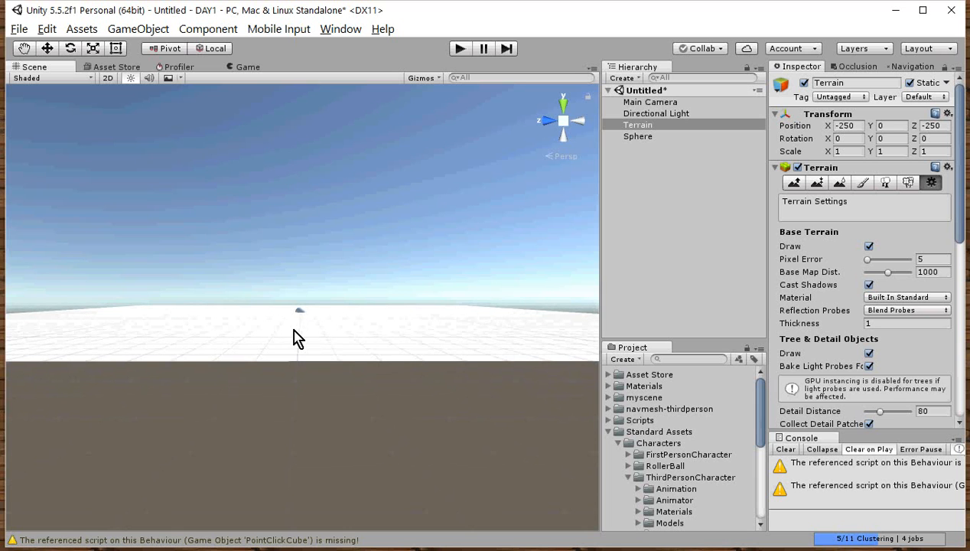
- Lower the terrain beneath the sphere by setting its Y position to -50
click(649, 127)
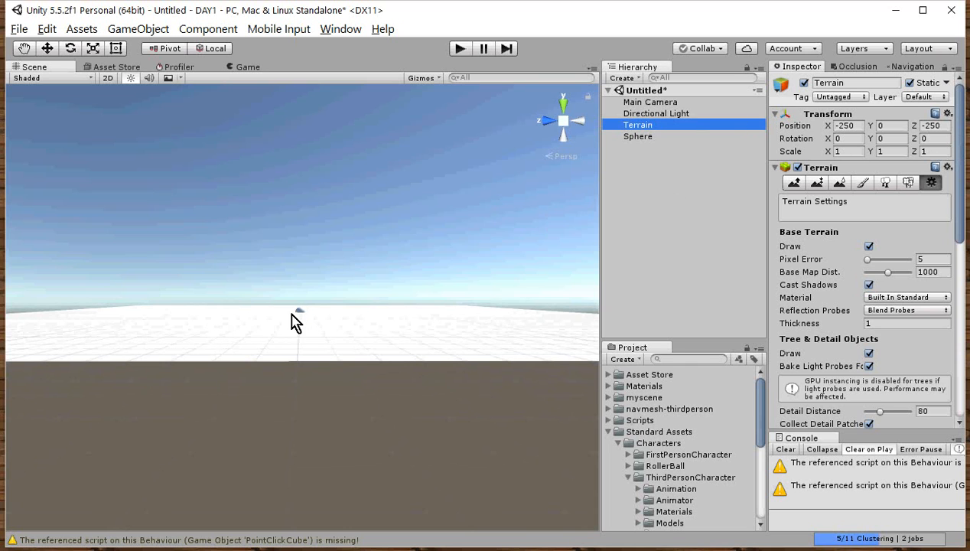
click(888, 126)
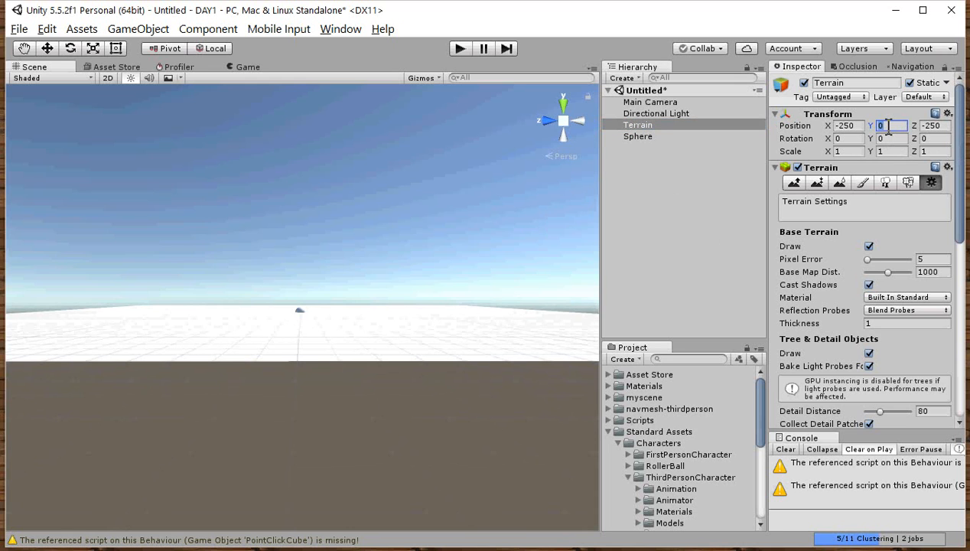
text(-30)
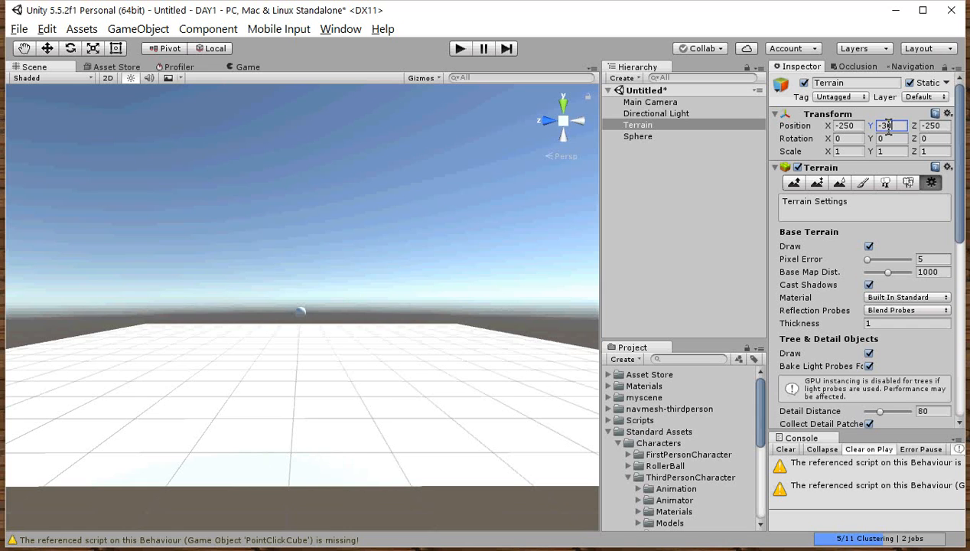
double_click(893, 126)
text(-50)
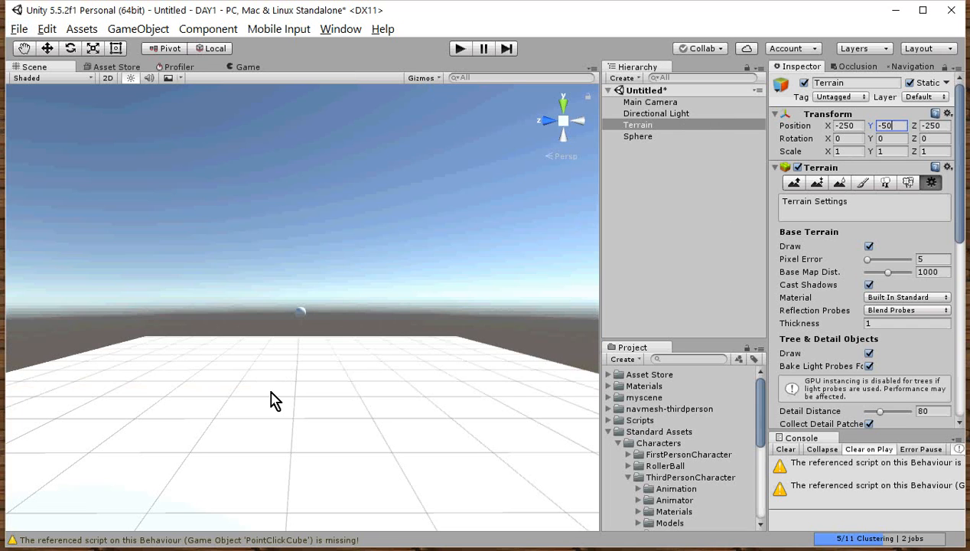
- Add a 3D cylinder object to the scene
right_click(649, 93)
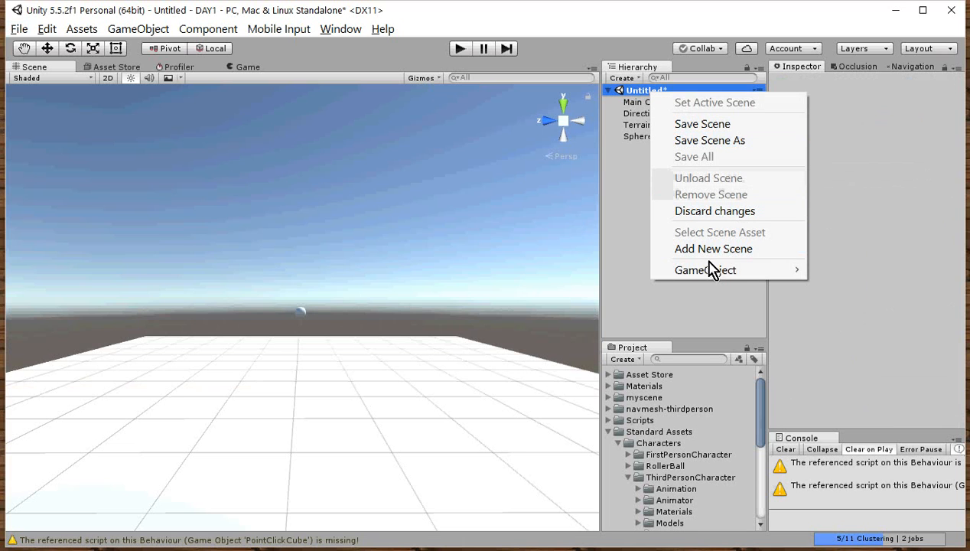
mouse_move(712, 271)
mouse_move(589, 289)
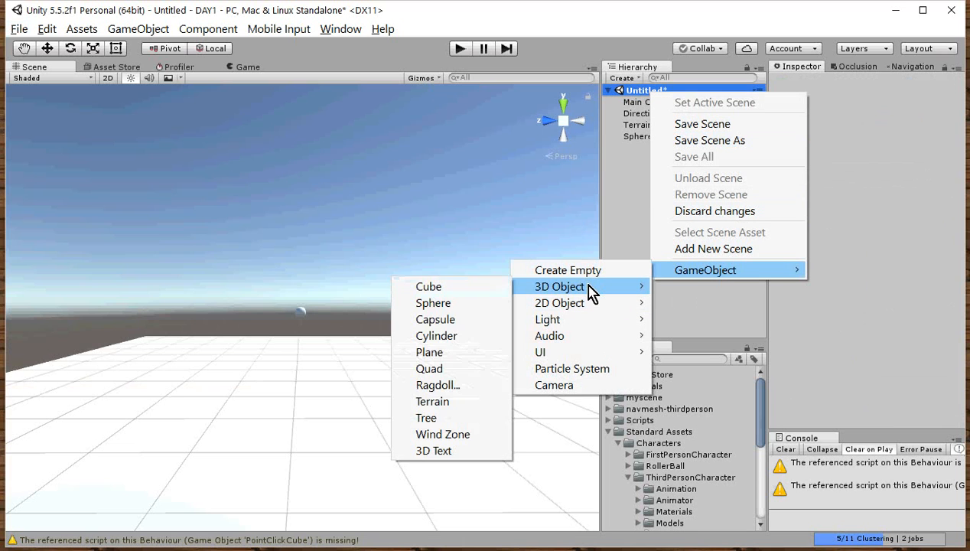
click(462, 337)
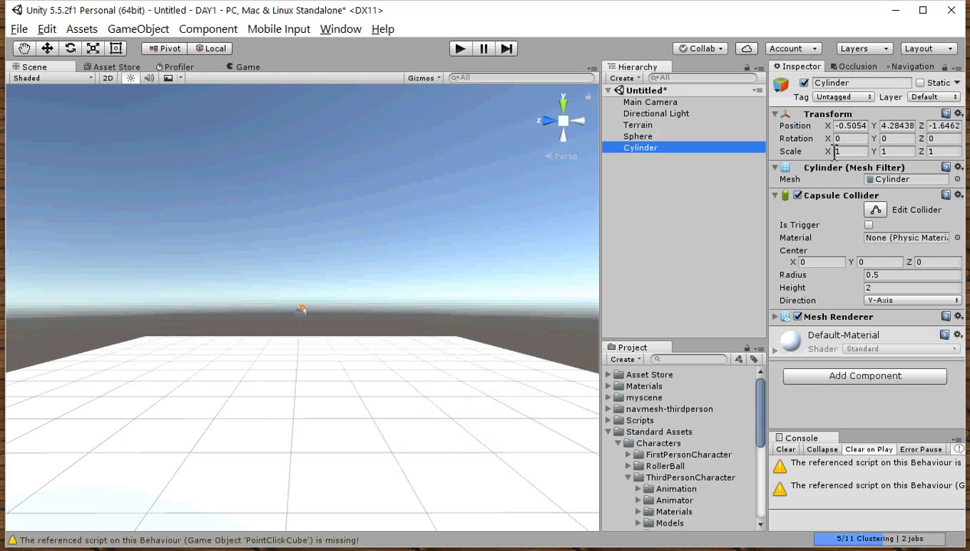
- Scale the cylinder to 10 on the X, Y and Z axes
click(844, 151)
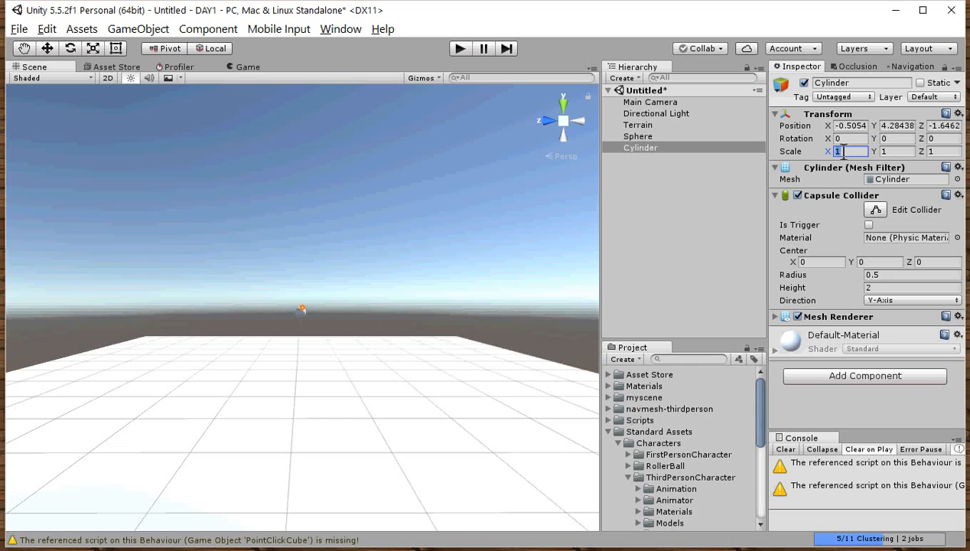
click(912, 151)
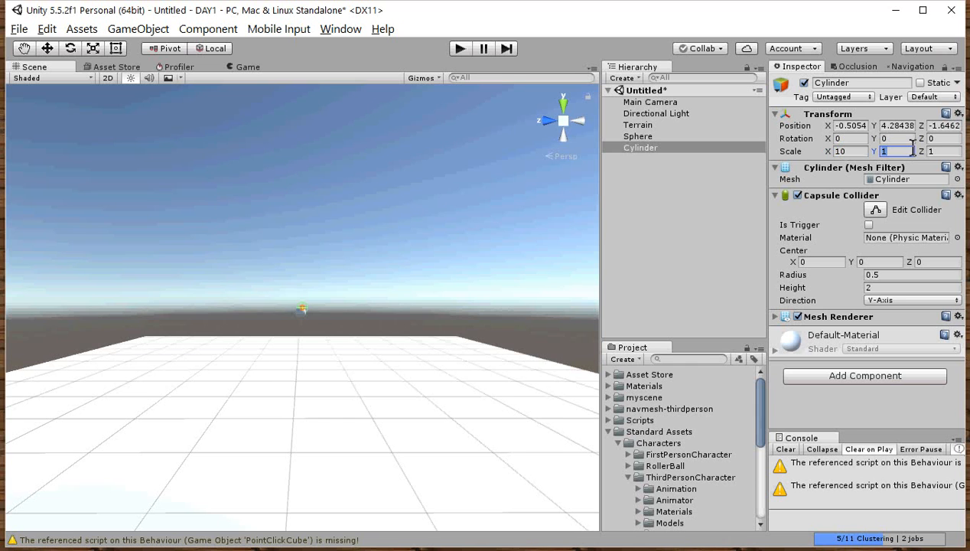
click(940, 153)
text(10)
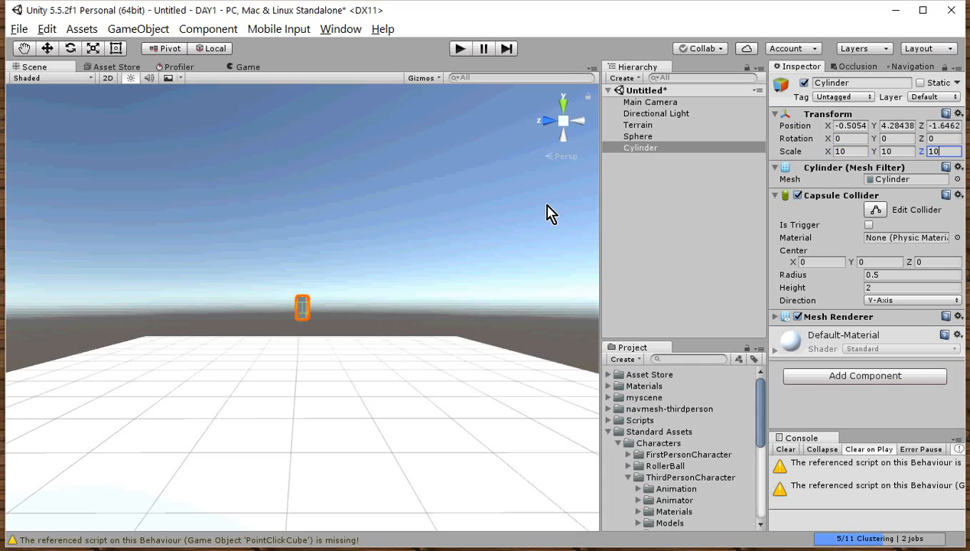
- Reset the cylinder's transform to the origin and set its scale to 10 on all three axes
double_click(670, 150)
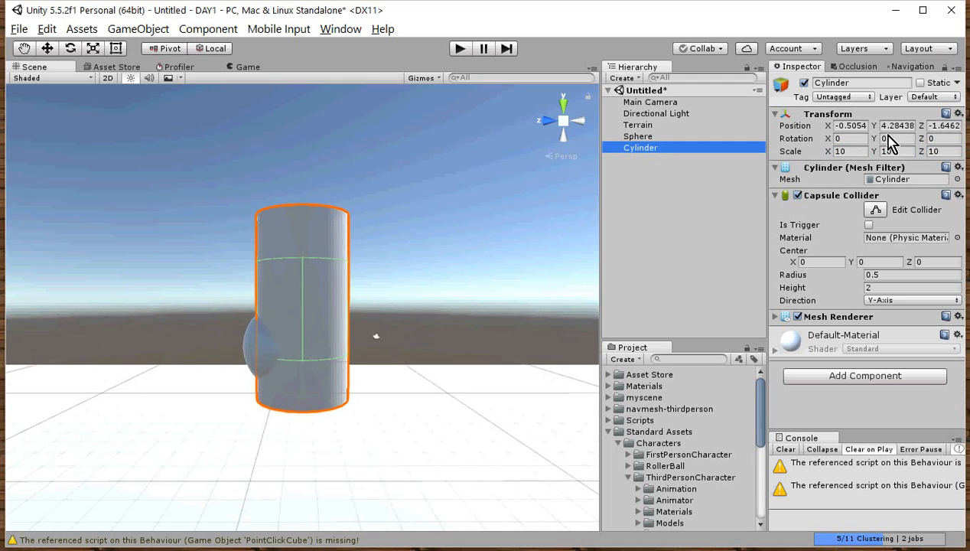
click(959, 113)
click(963, 130)
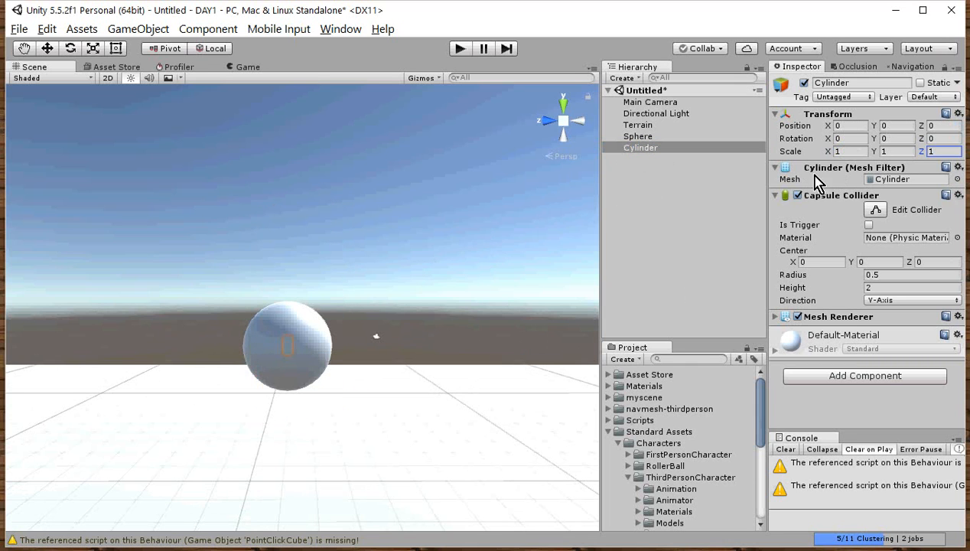
click(844, 151)
text(30)
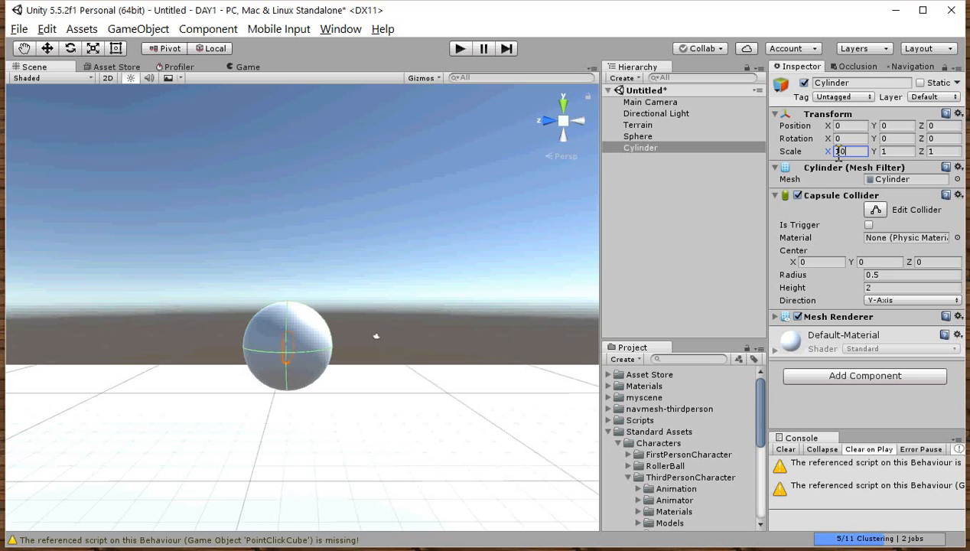
click(892, 151)
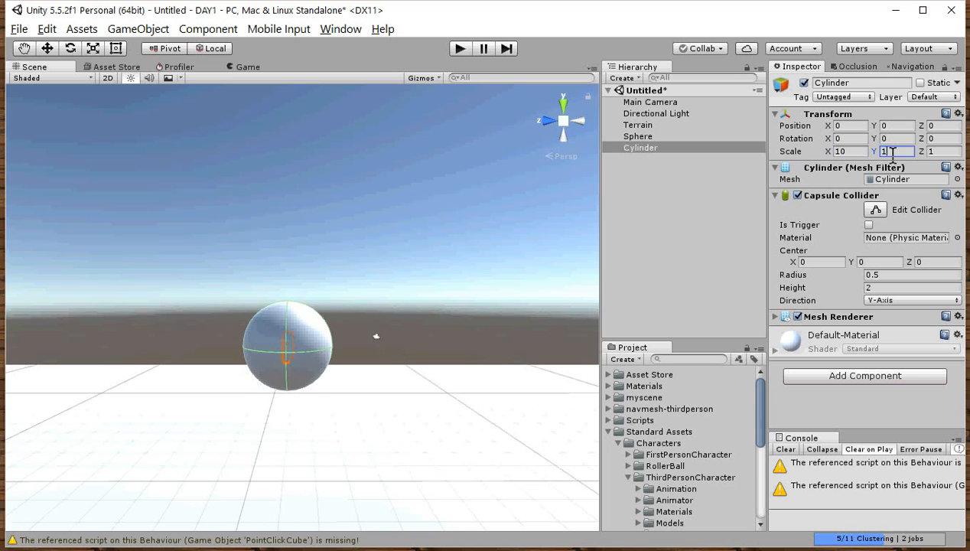
text(10)
click(941, 152)
text(10)
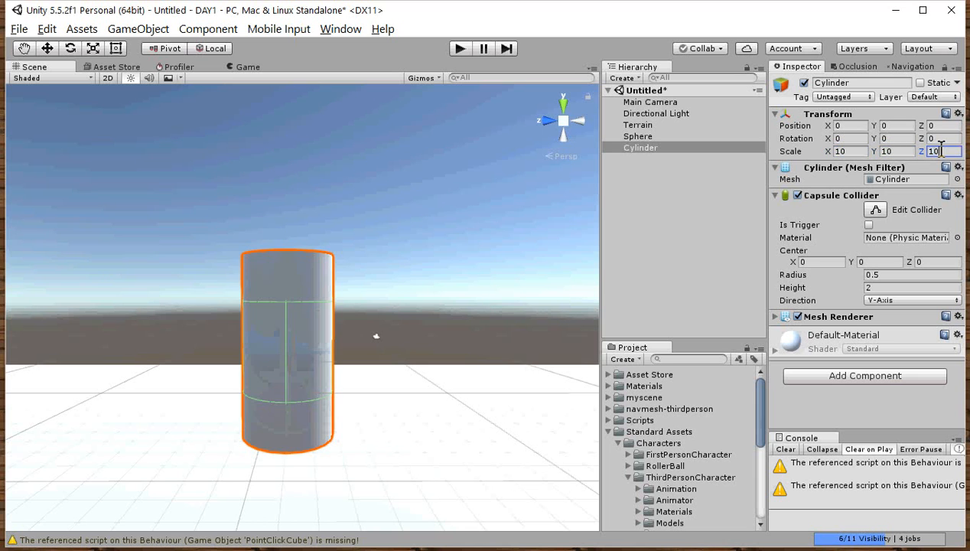
- Move the sphere out of the cylinder to about X -2.6, Y -0.3, Z 20.5 with the Move tool
scroll(449, 346, down, 5)
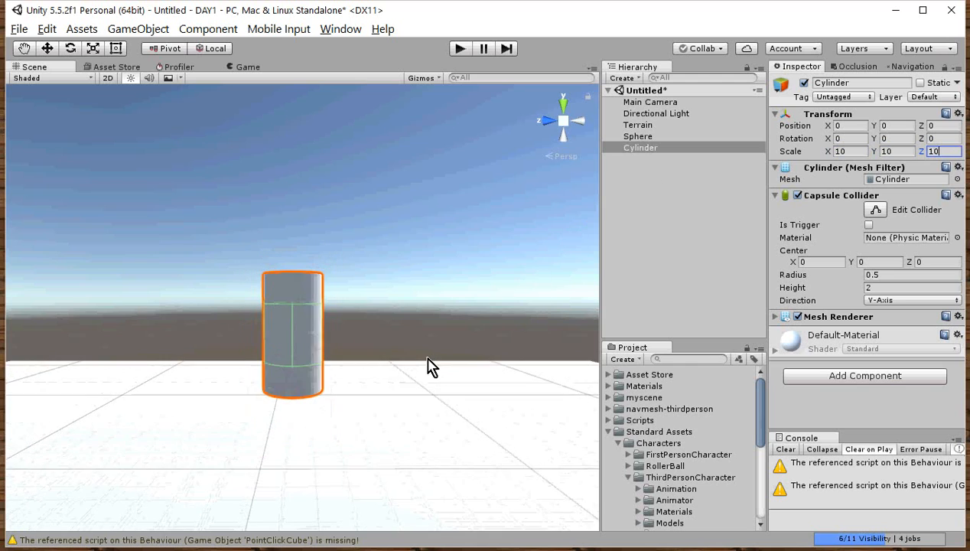
alt+drag(331, 311, 411, 464)
scroll(313, 375, down, 5)
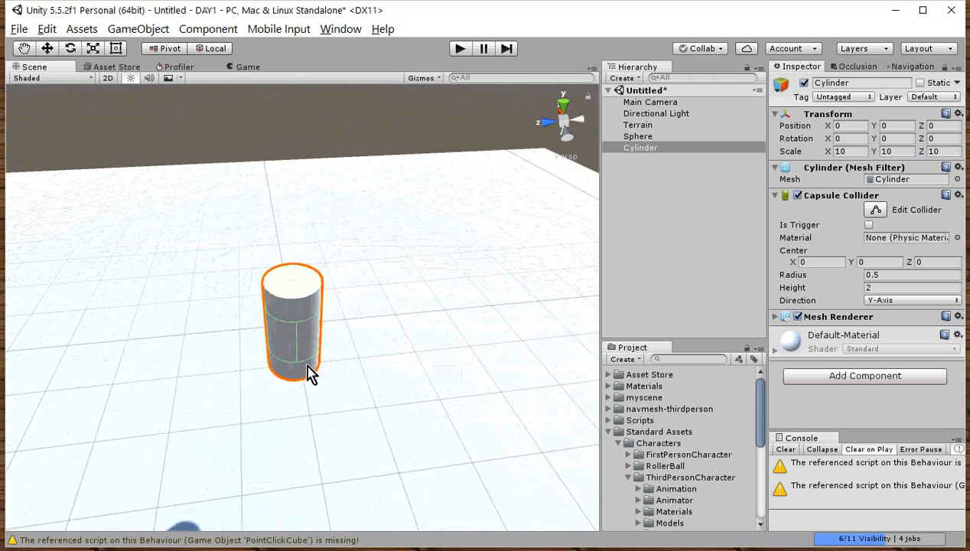
scroll(306, 375, up, 4)
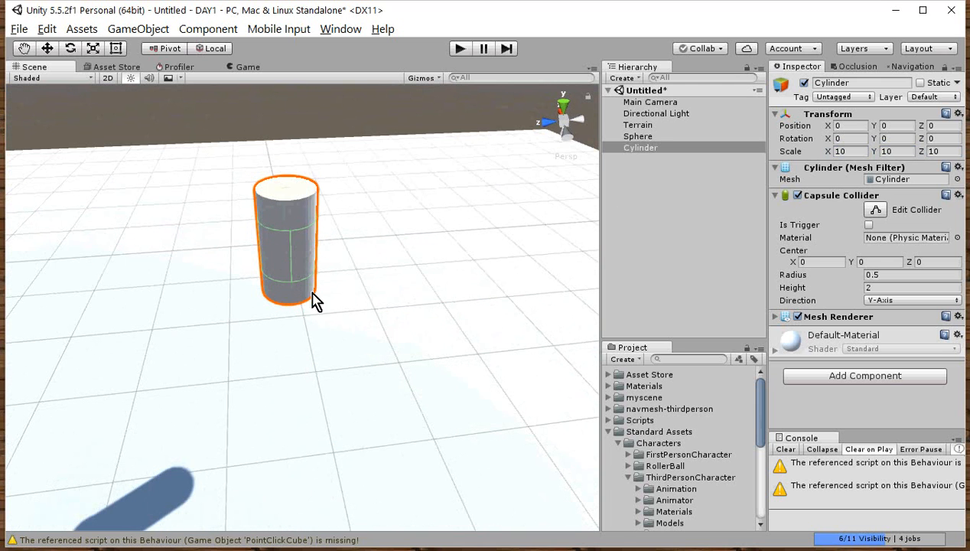
click(636, 140)
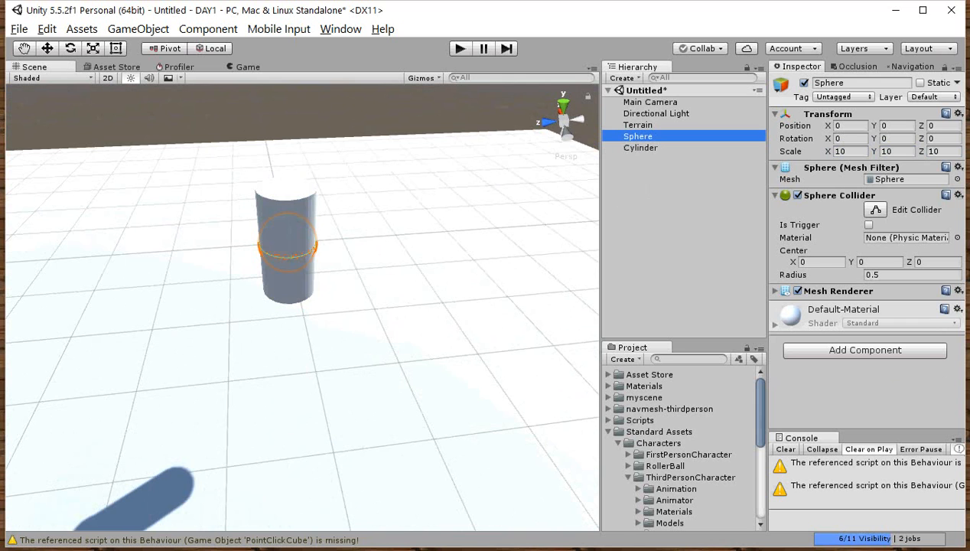
click(47, 49)
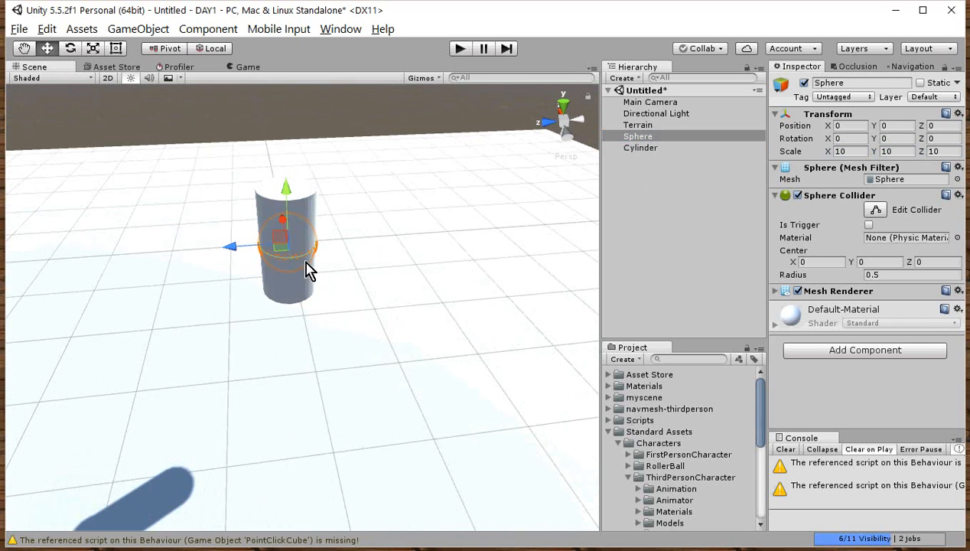
drag(287, 198, 191, 277)
drag(239, 301, 172, 268)
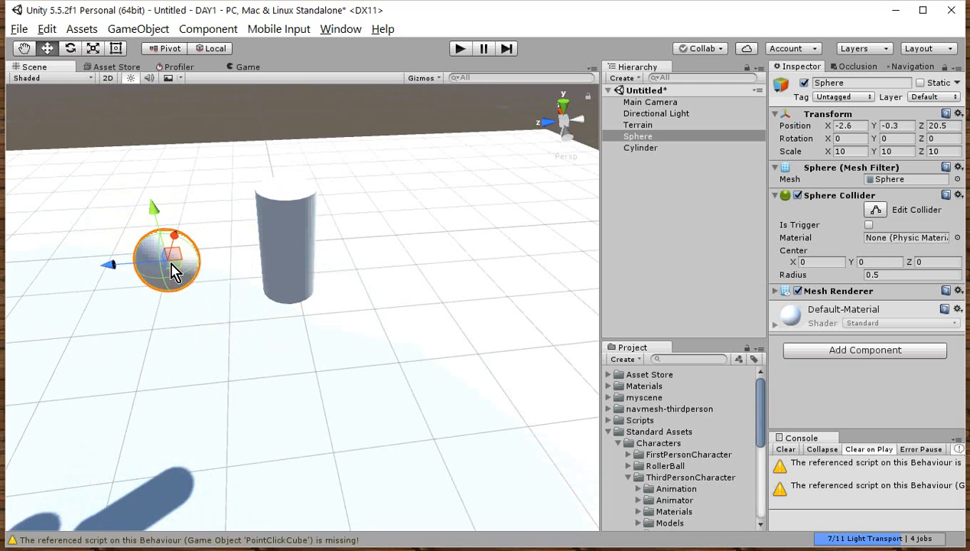
- Shift the sphere farther from the cylinder, toward the viewer
scroll(178, 273, down, 8)
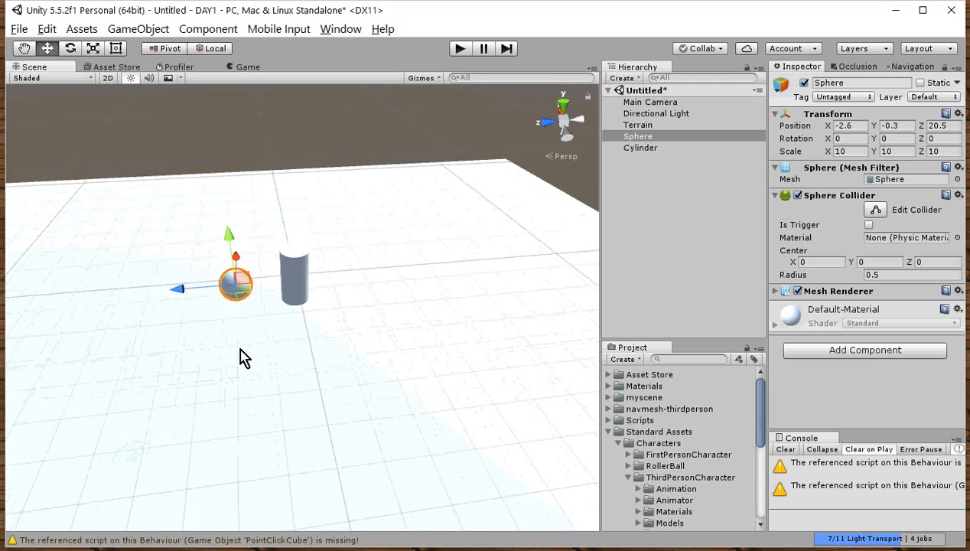
scroll(257, 321, up, 5)
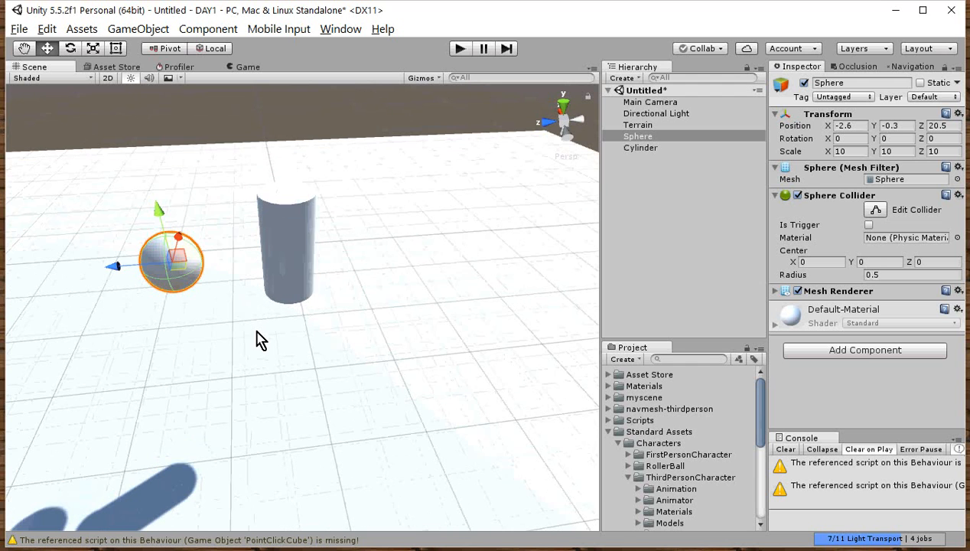
drag(184, 277, 162, 325)
- Move the cylinder away from the sphere across the ground plane to about X -11.6, Z -18.1
click(302, 274)
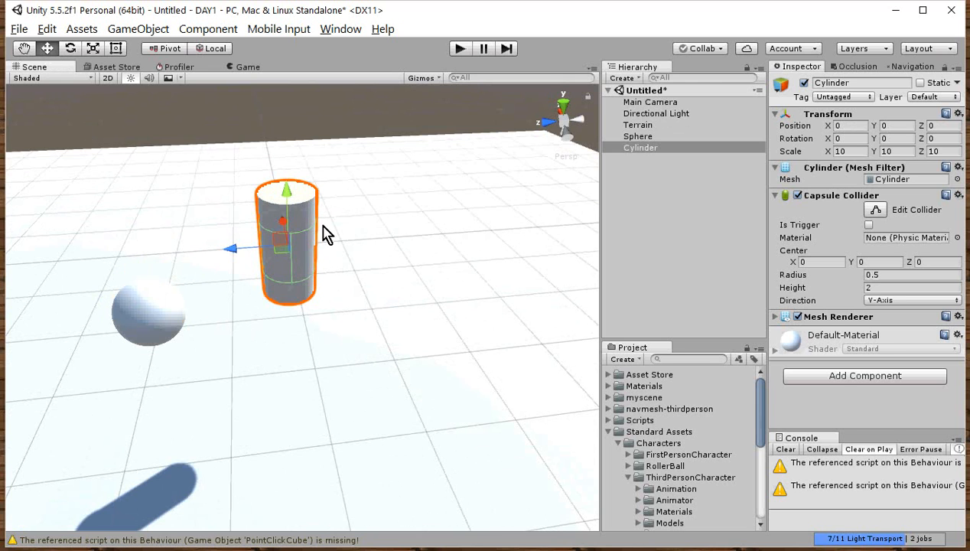
drag(281, 260, 401, 288)
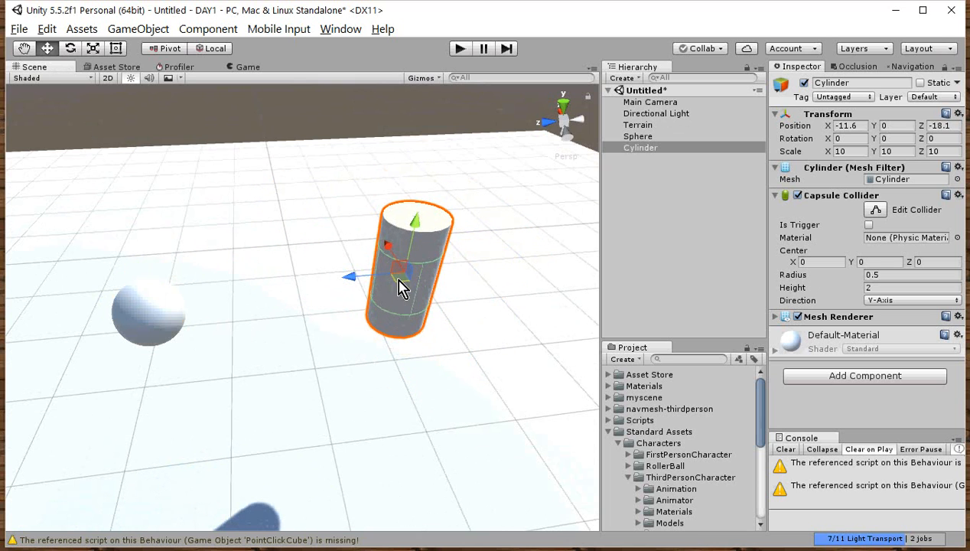
- Tilt the cylinder freely with the Rotate tool to about X -4.7, Y -21.6, Z 11.1 degrees
click(24, 49)
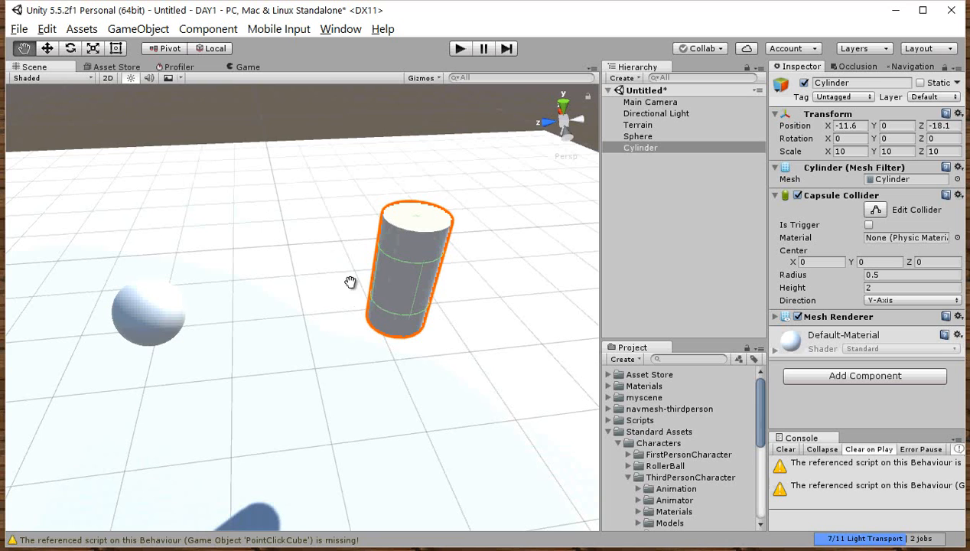
drag(356, 348, 332, 306)
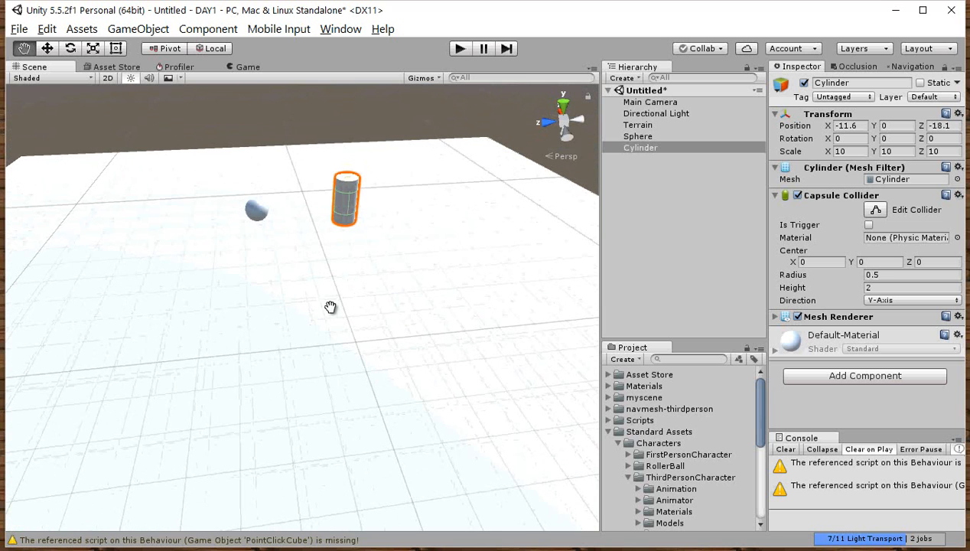
click(70, 50)
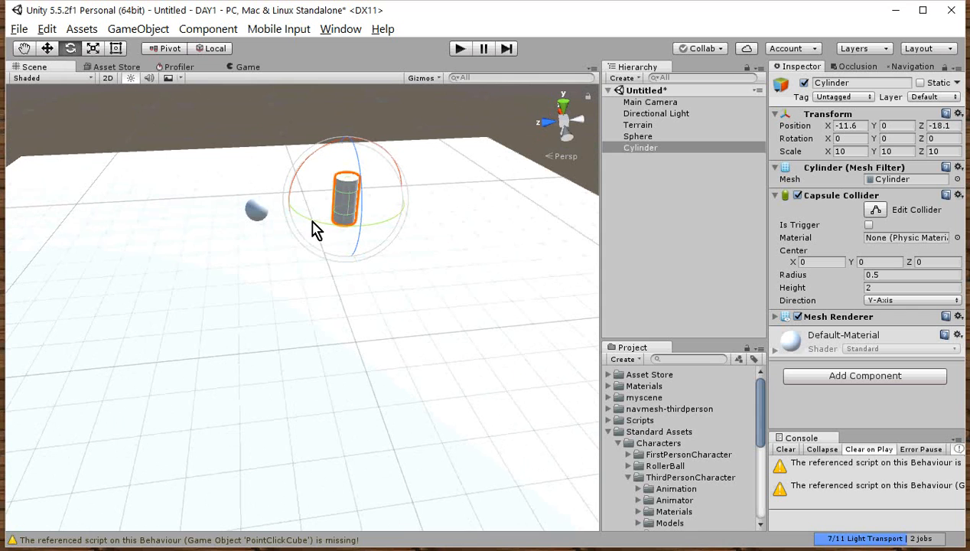
drag(314, 222, 385, 211)
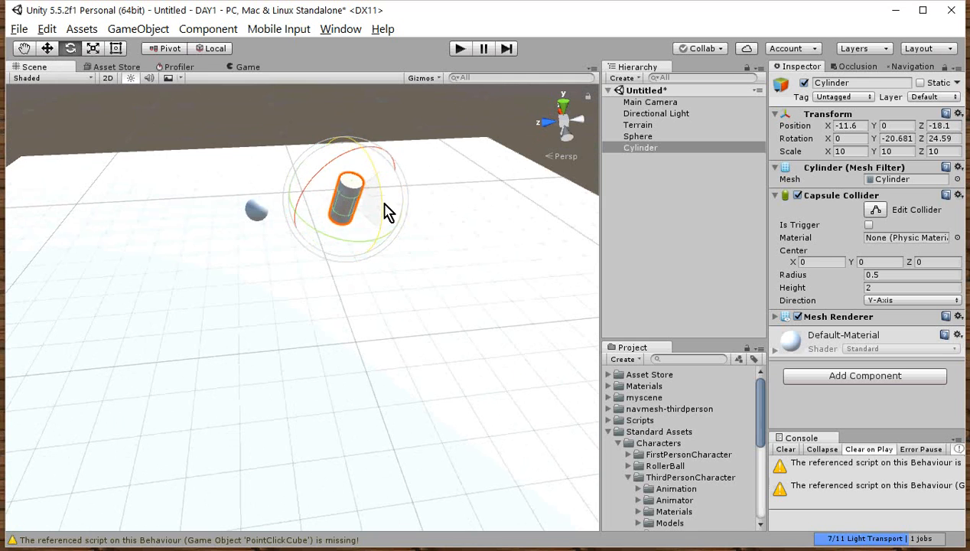
mouse_move(321, 180)
mouse_down()
mouse_move(285, 234)
mouse_move(326, 169)
mouse_up()
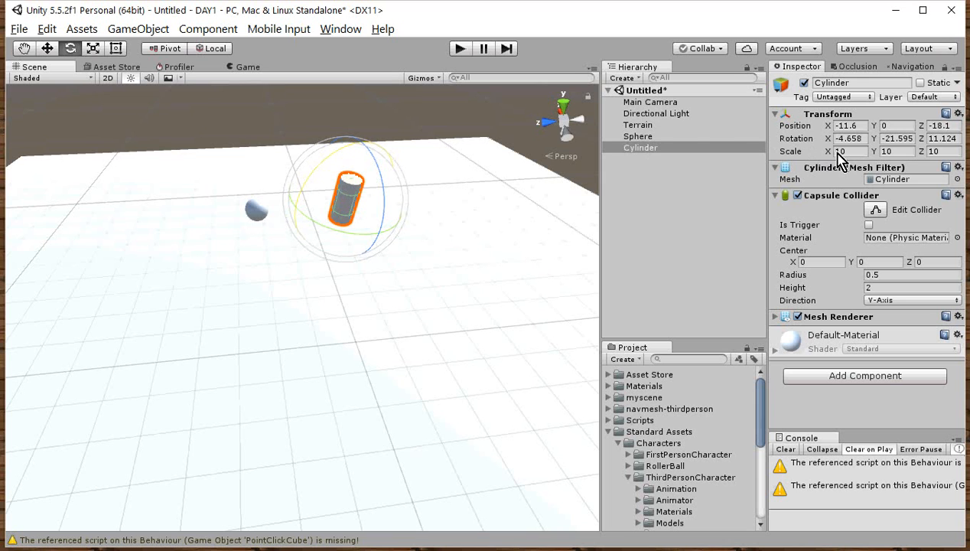
- Set the cylinder's X rotation to 45 degrees
mouse_move(830, 156)
mouse_down()
mouse_move(821, 149)
mouse_move(693, 197)
mouse_move(828, 166)
mouse_up()
drag(829, 143, 855, 157)
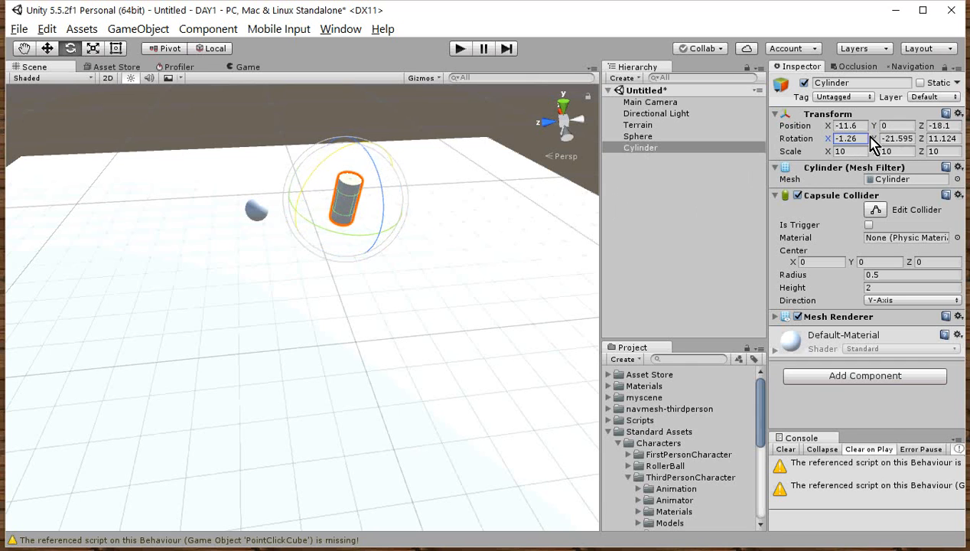
click(857, 140)
text(45)
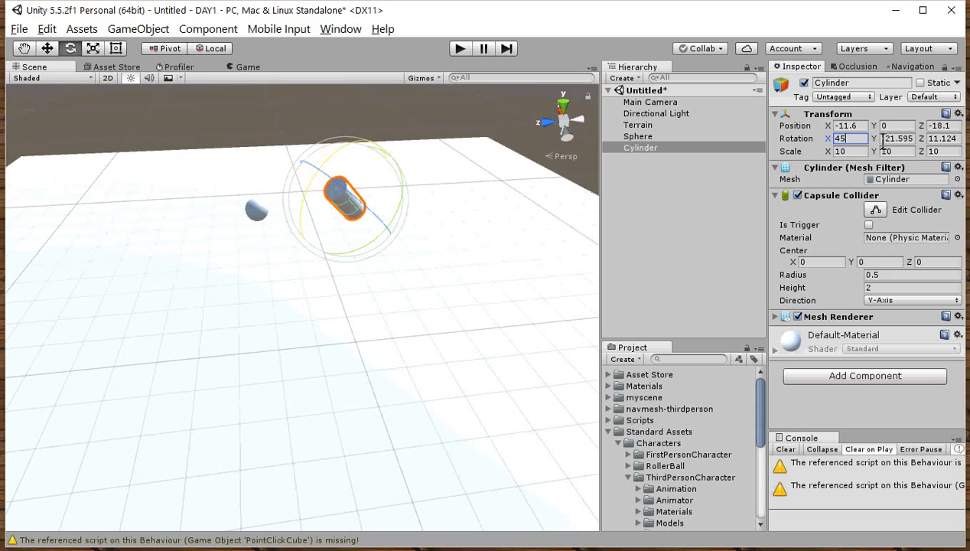